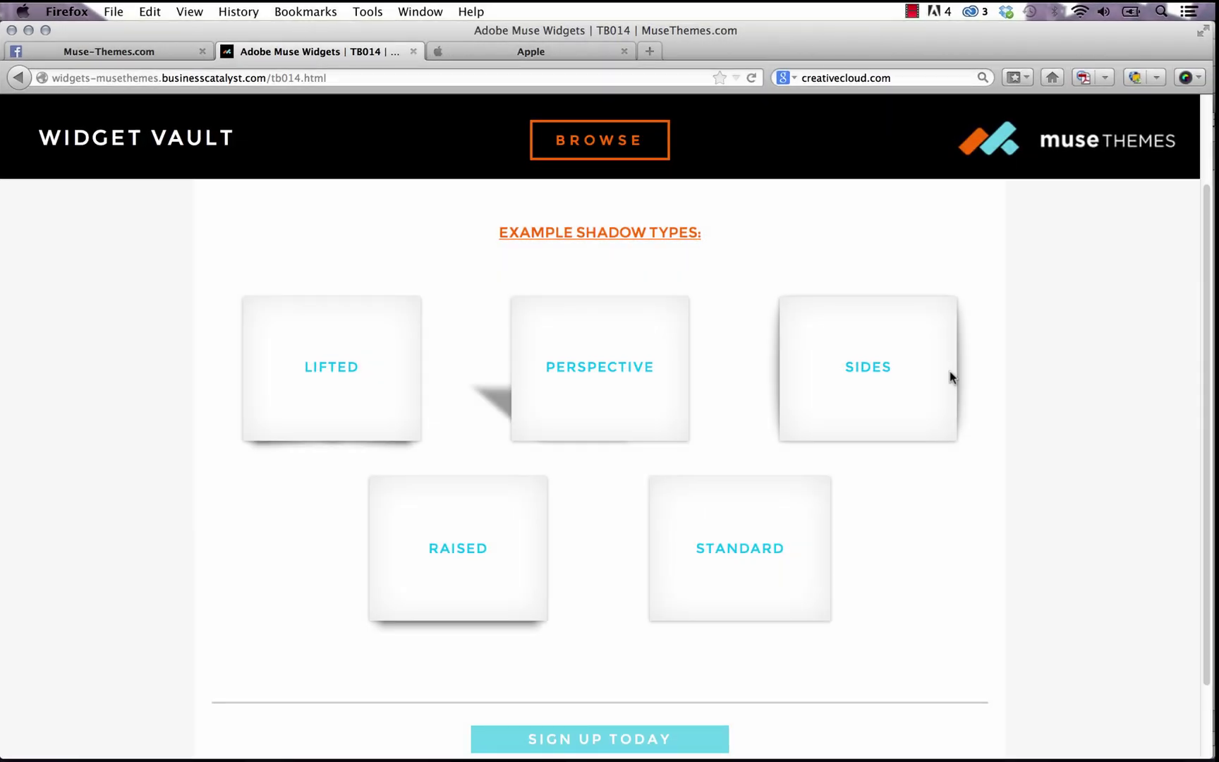
- Clear the old creativecloud.com text from Firefox's search box
left_click(918, 77)
key("BackSpace")
left_click(1031, 491)
- In Muse, drag the 014 - Shadow Boxes widget from MuseThemes - Toolbox onto the Home page
left_click(496, 752)
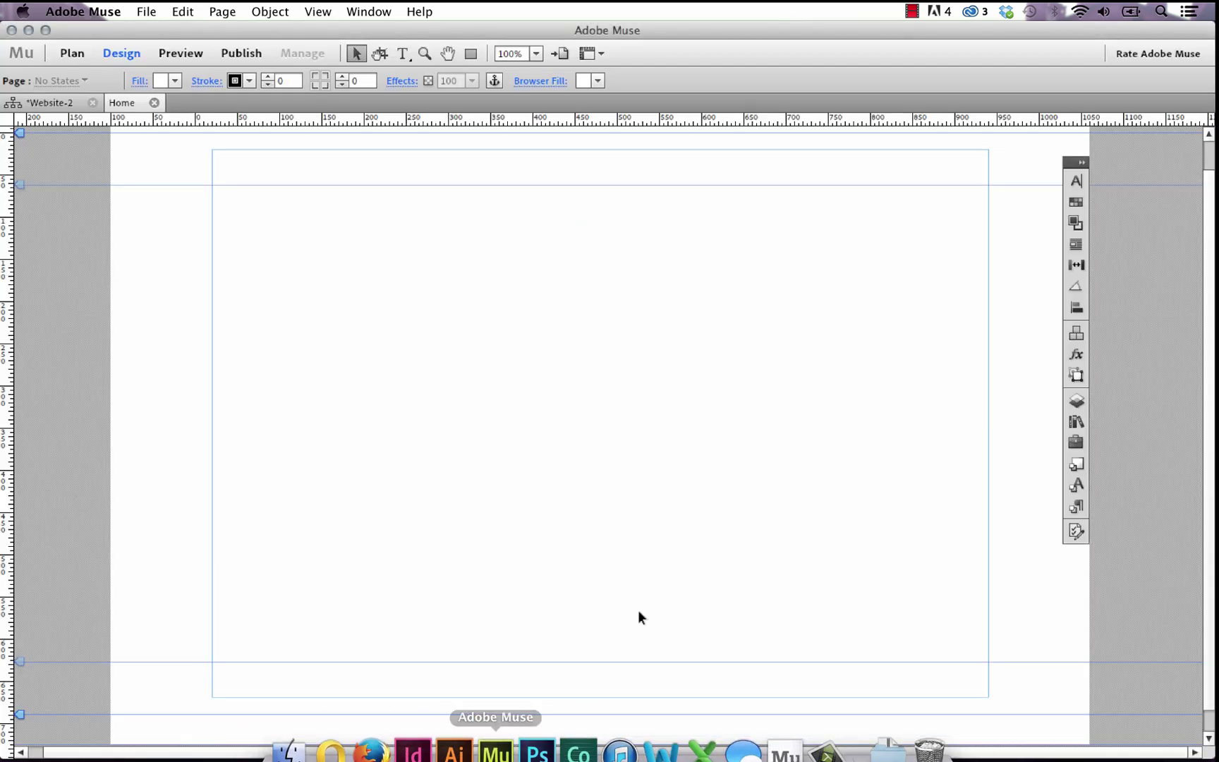
left_click(1081, 163)
left_click_drag(1095, 162, 951, 65)
scroll(999, 606, "down", 3)
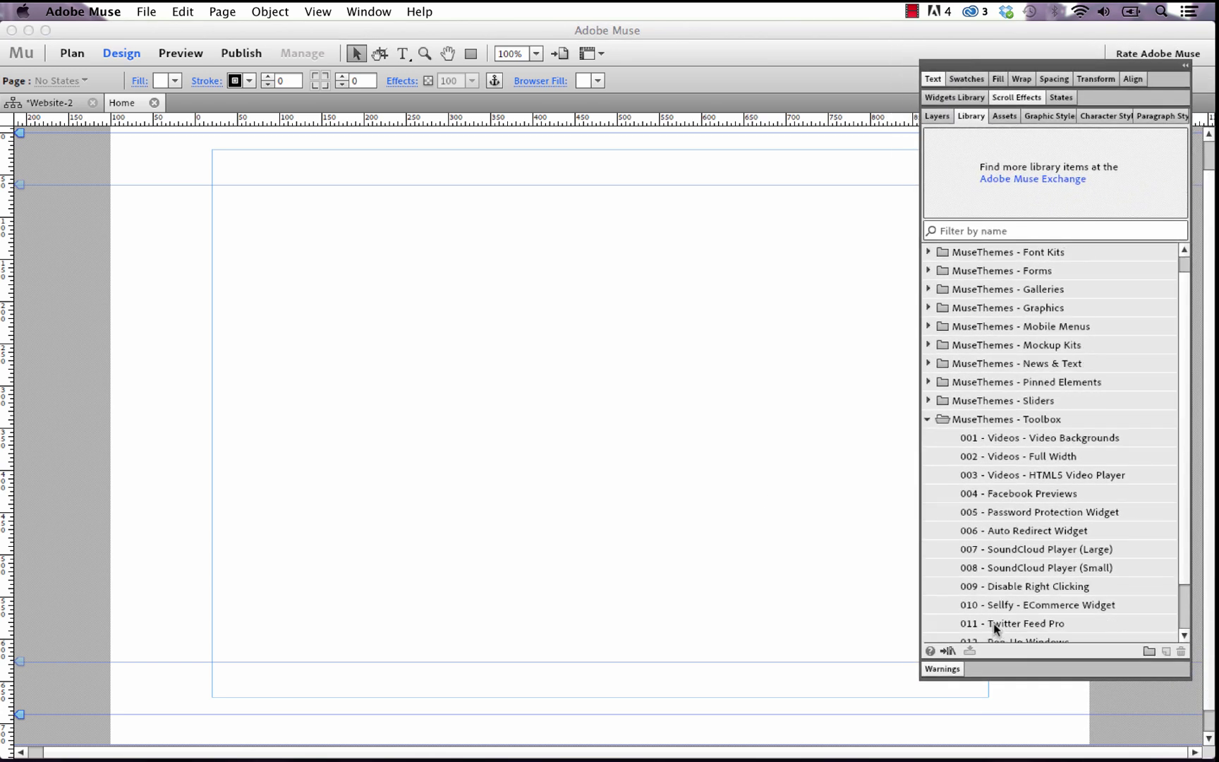
left_click(1023, 625)
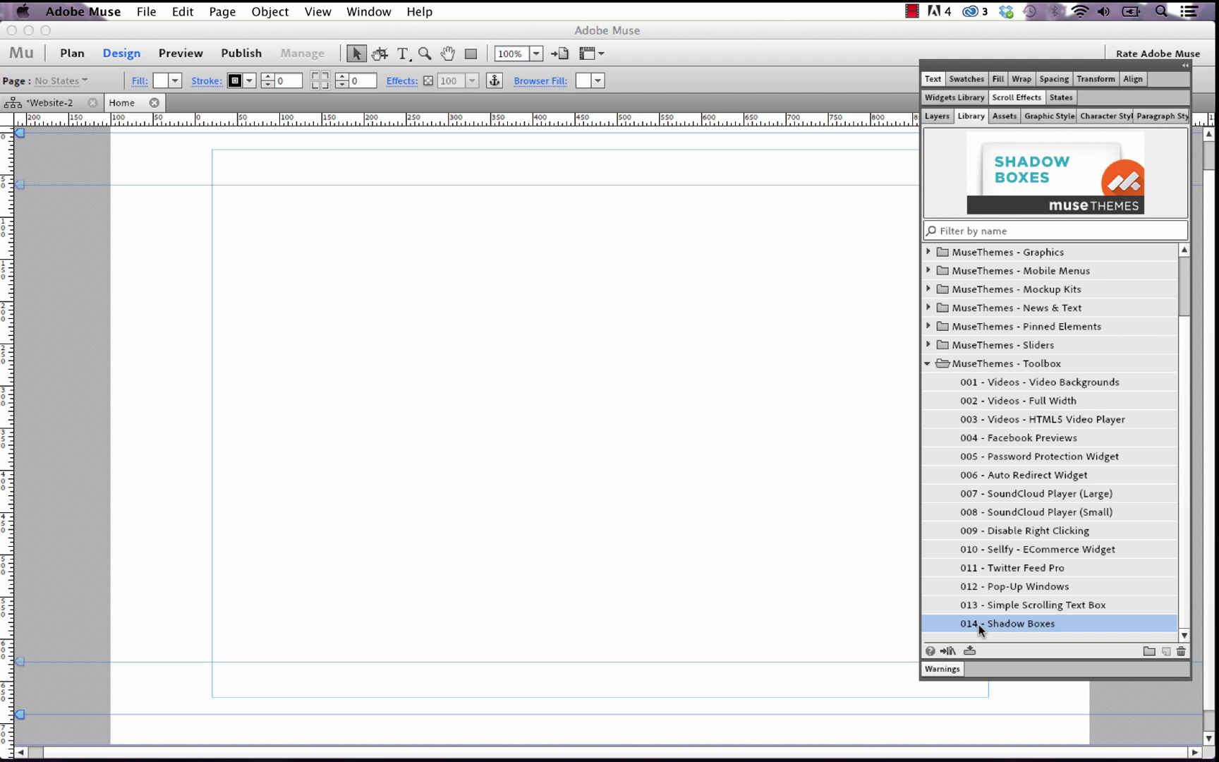
left_click_drag(1028, 624, 318, 272)
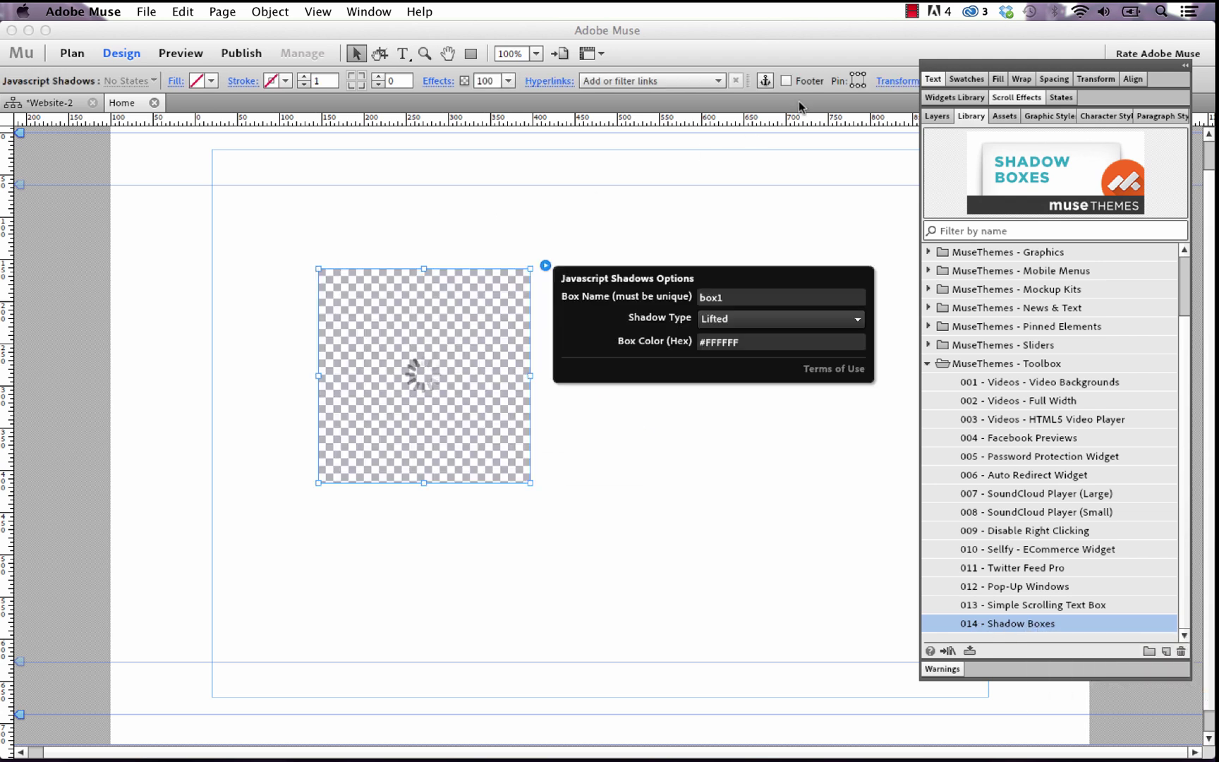
left_click(1186, 69)
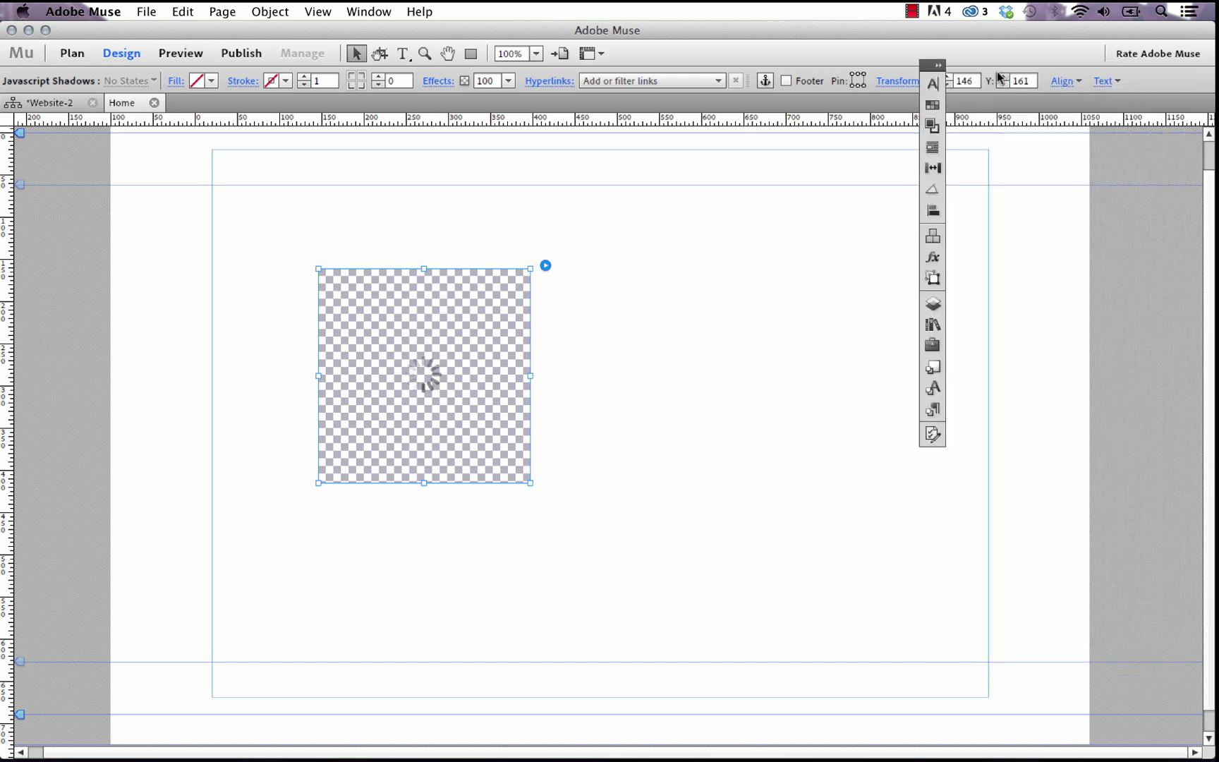
left_click_drag(934, 70, 1083, 151)
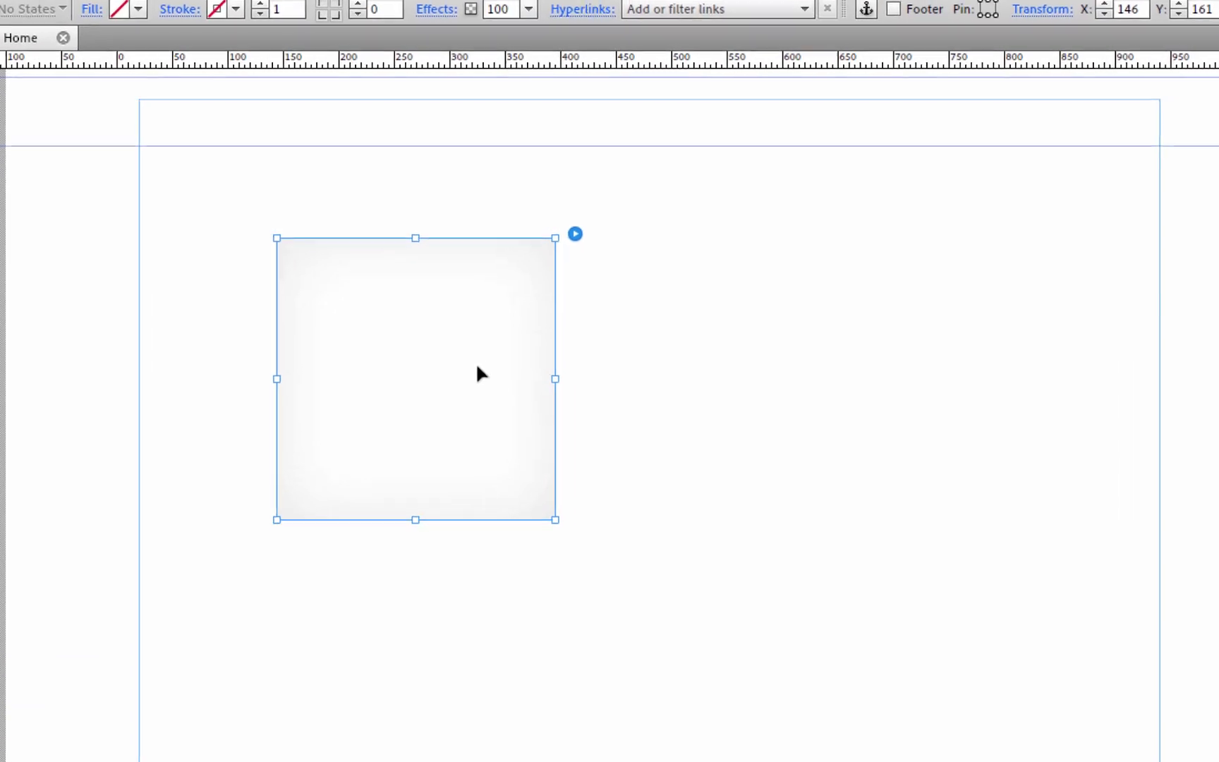
left_click(686, 356)
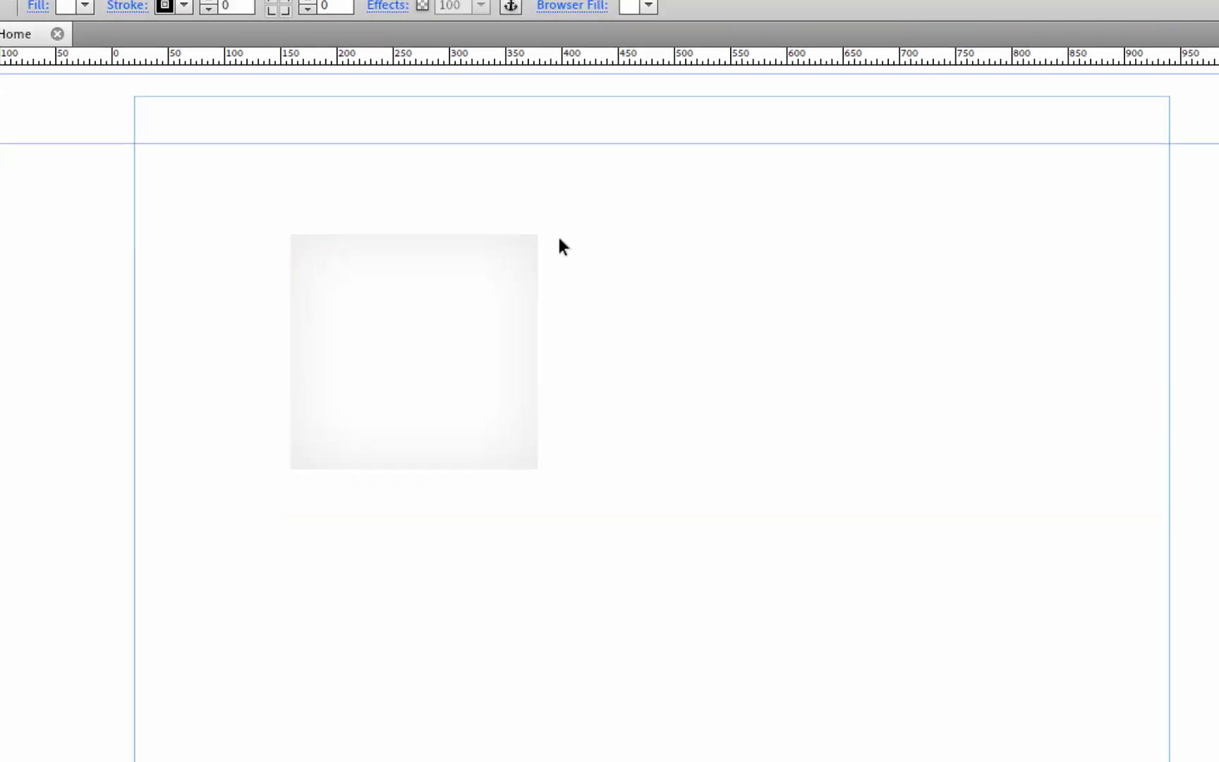
left_click(536, 250)
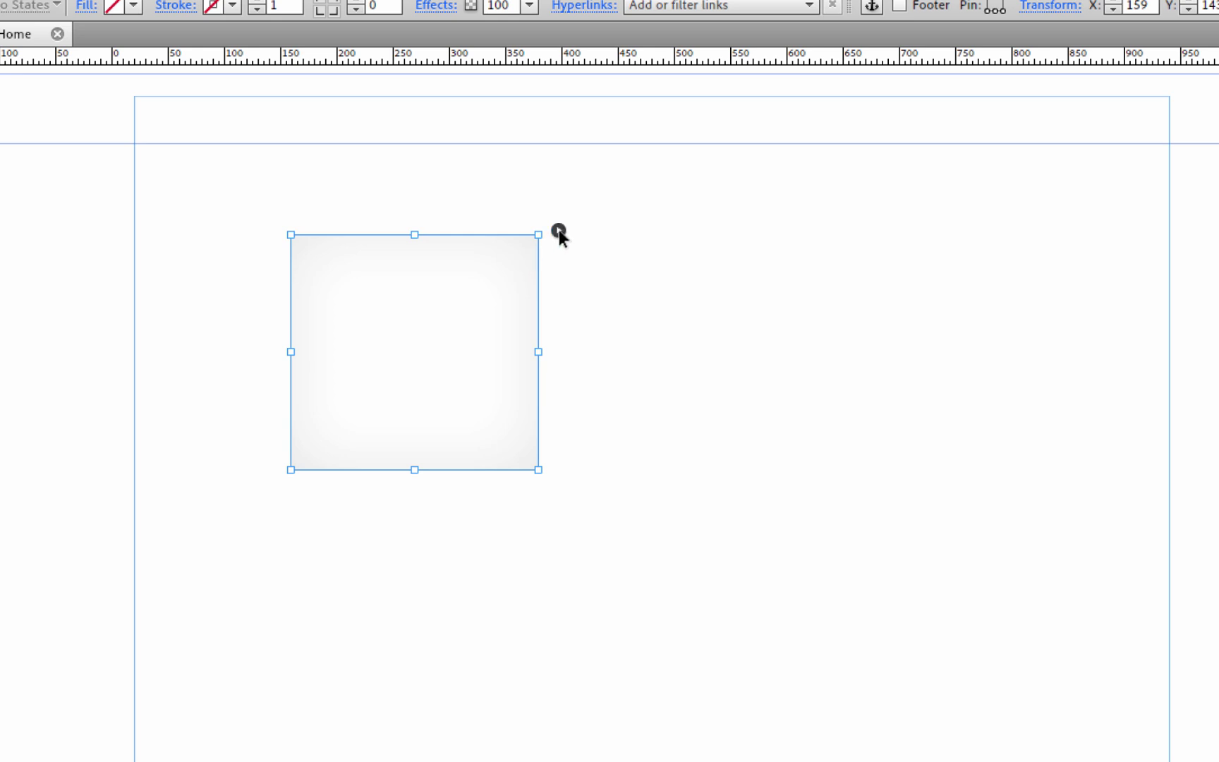
left_click(559, 231)
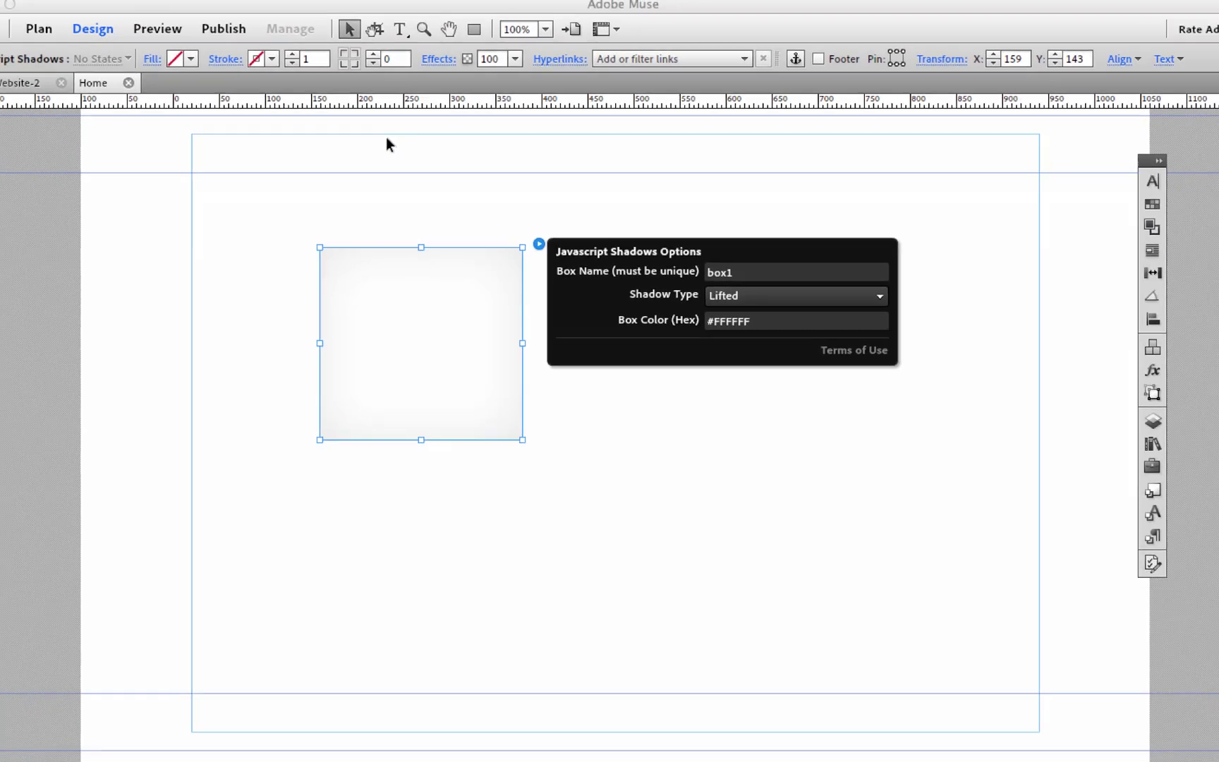
left_click(321, 154)
- Preview the Home page in the browser, then return to Adobe Muse
left_click(151, 9)
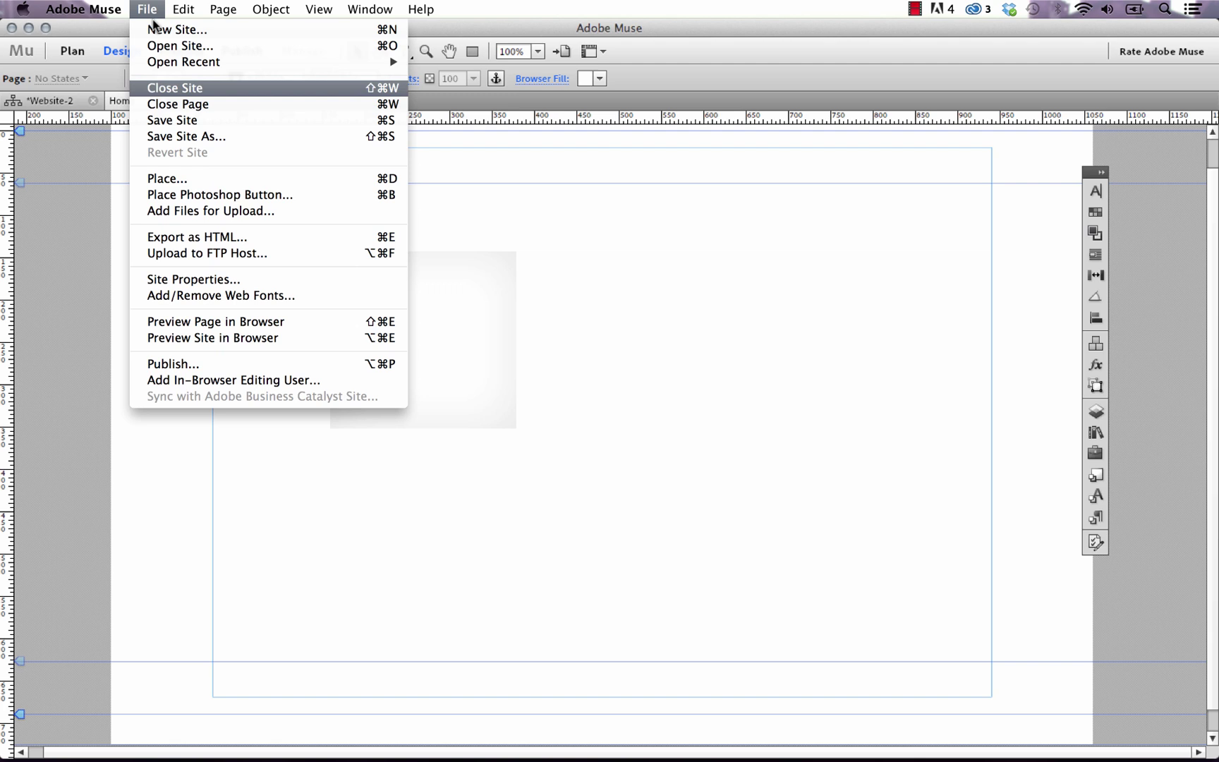
left_click(215, 319)
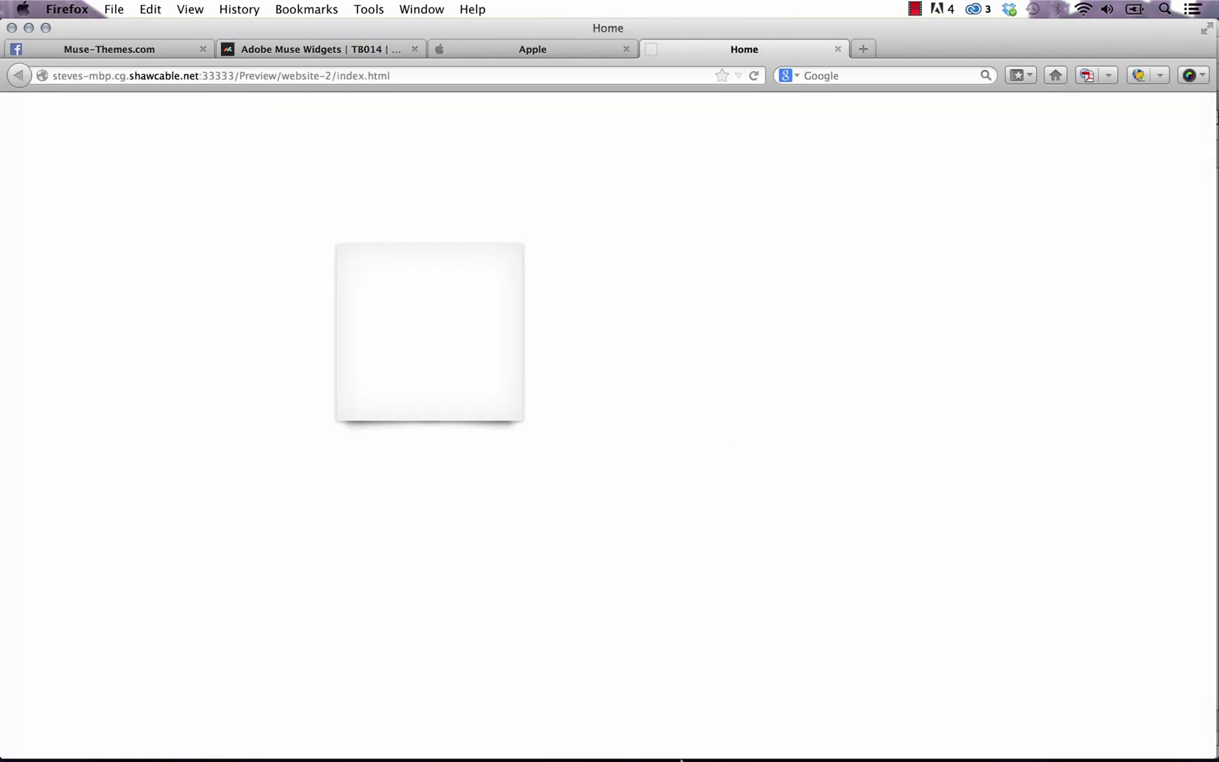
mouse_move(580, 754)
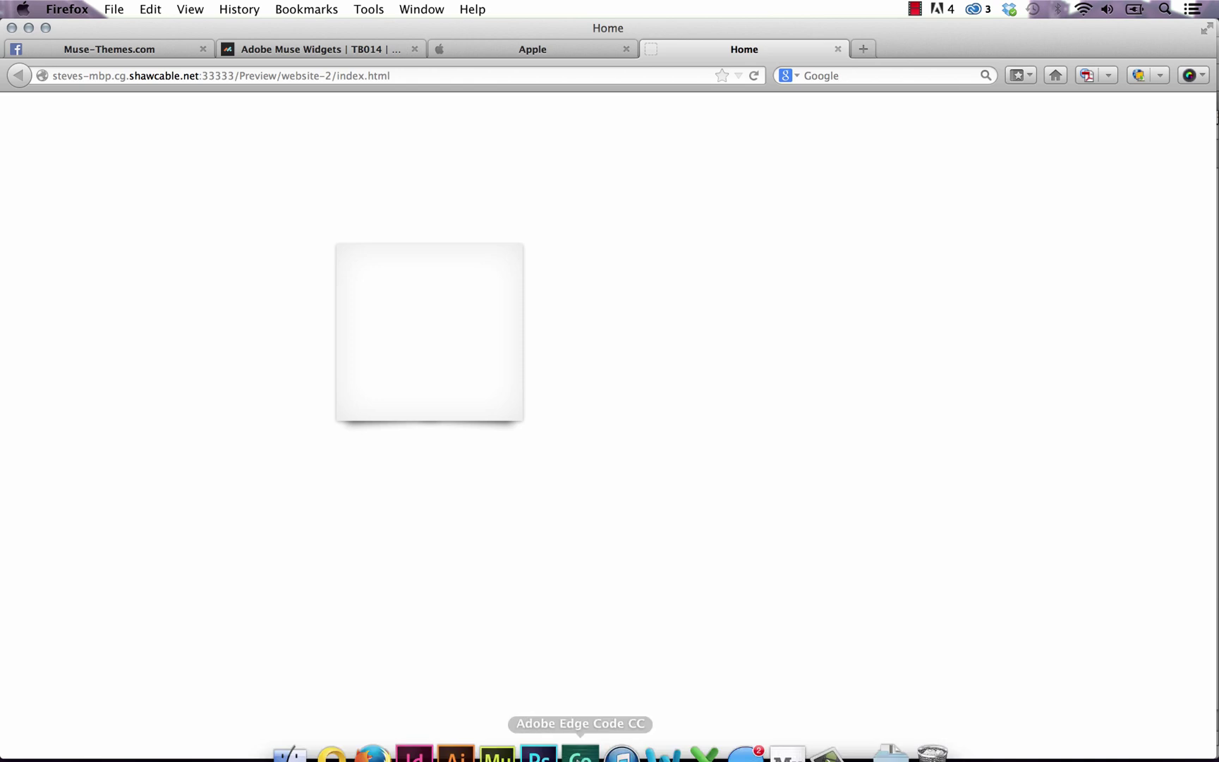
left_click(497, 753)
- Duplicate the shadow box to its right and preview the page in the browser
left_click(423, 359)
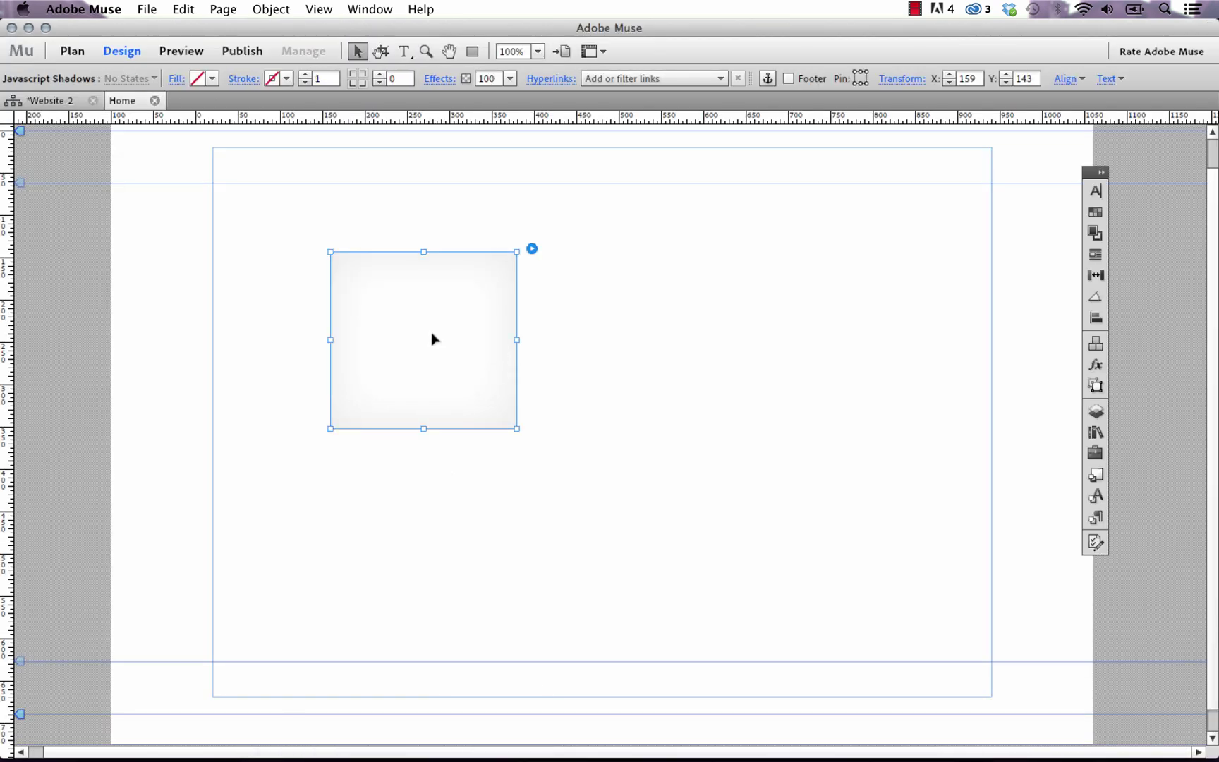
left_click_drag(435, 302, 714, 294)
left_click(882, 314)
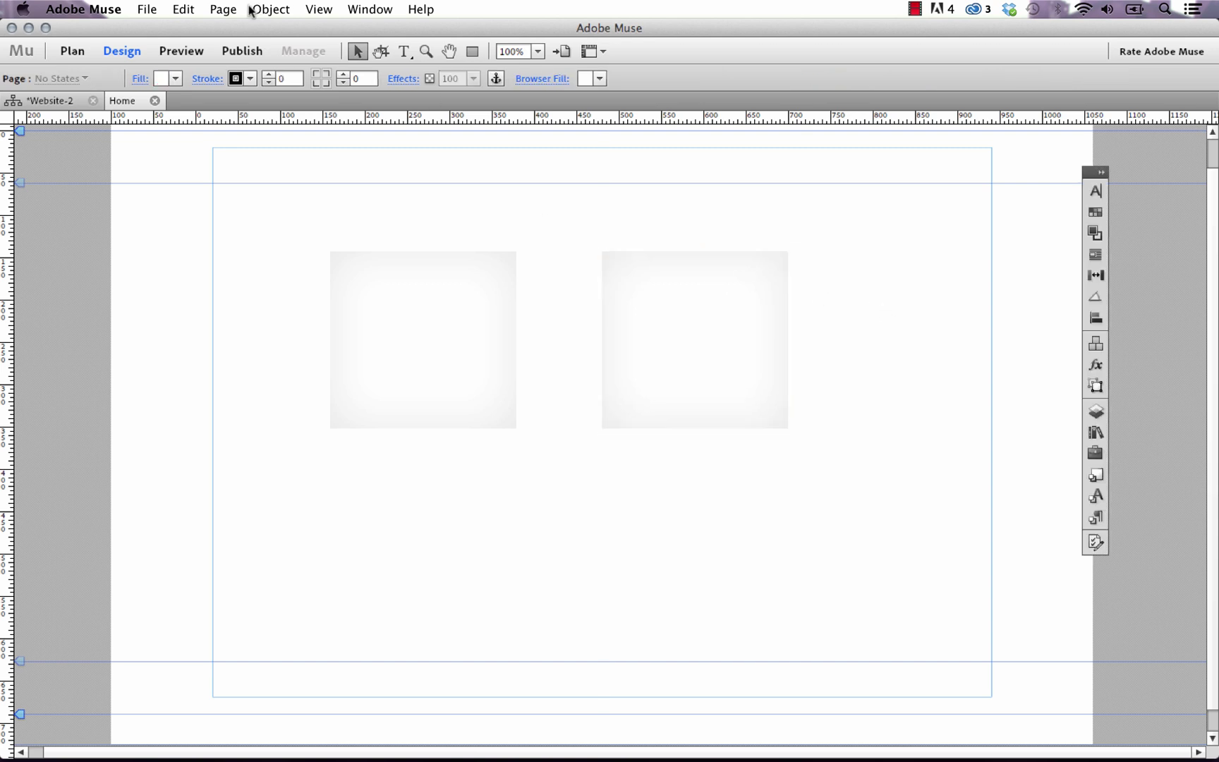
left_click(147, 10)
left_click(220, 323)
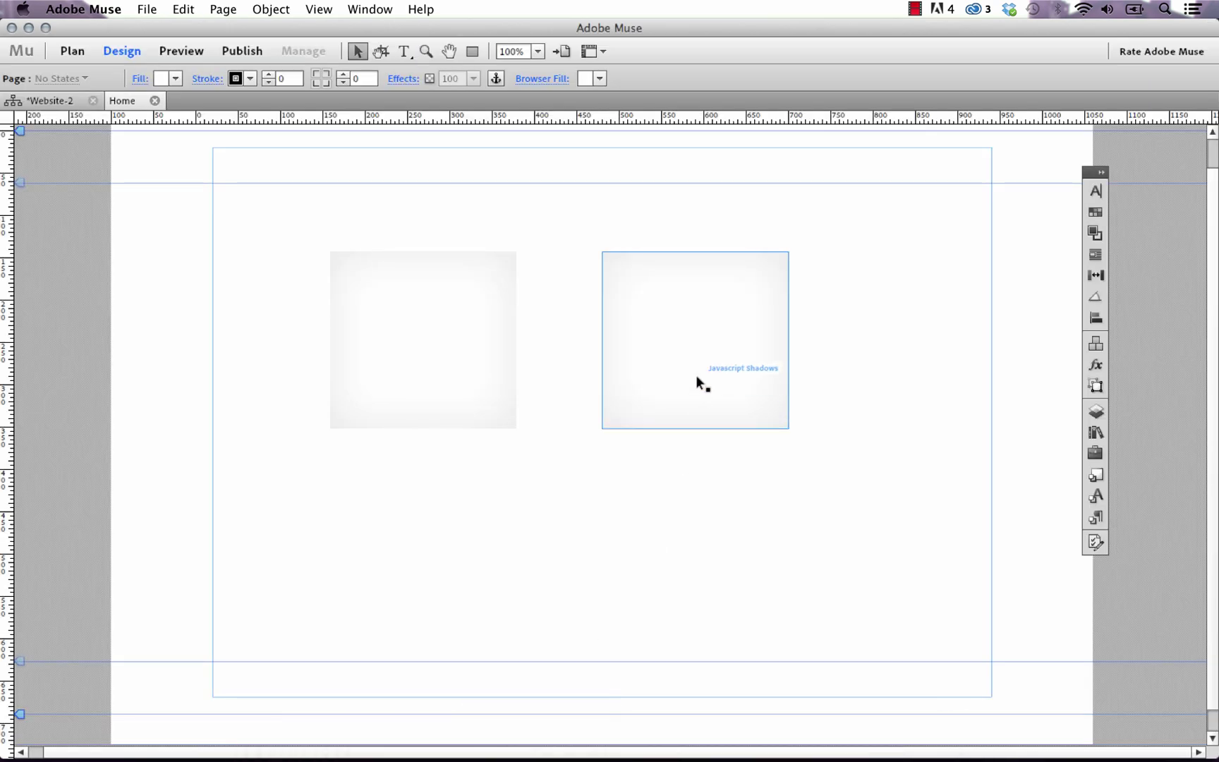
- Open the right-hand copy's Javascript Shadows Options to edit its Box Name
left_click(702, 384)
left_click(803, 249)
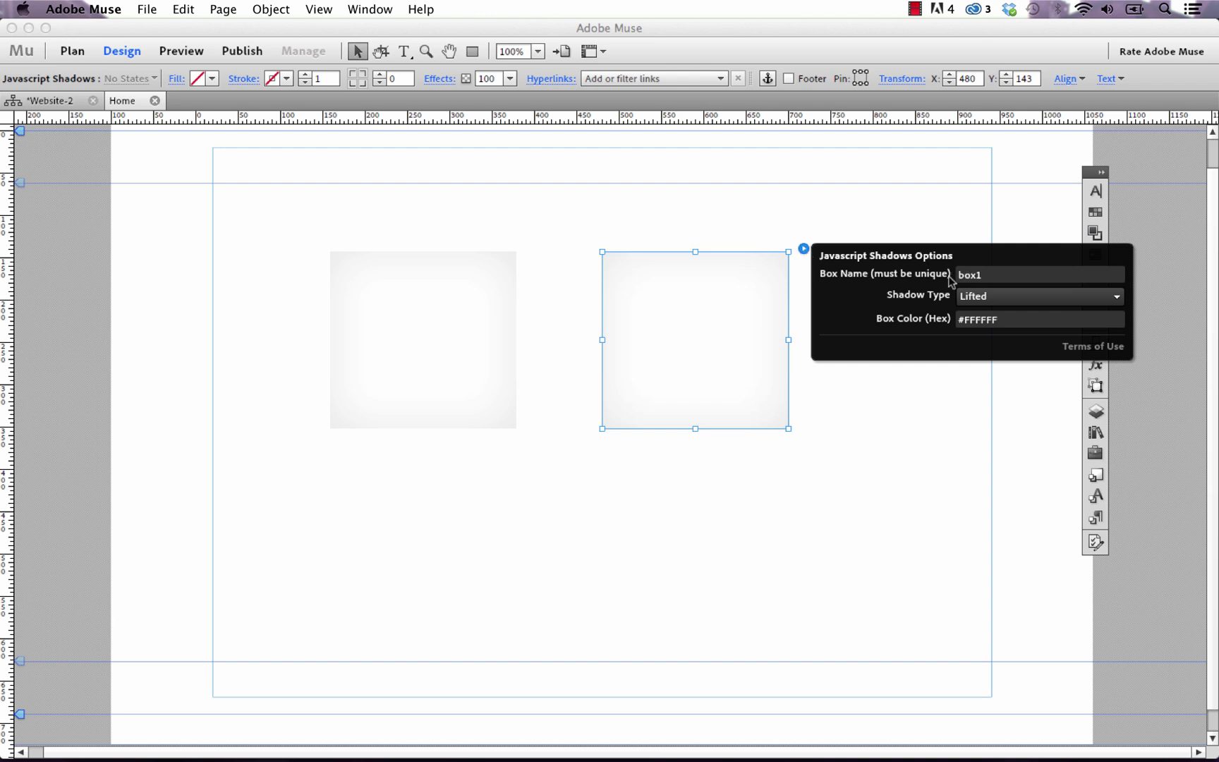
left_click(985, 276)
left_click(533, 204)
- Preview the updated page in Firefox, then select the right-hand box back in Muse
left_click(147, 12)
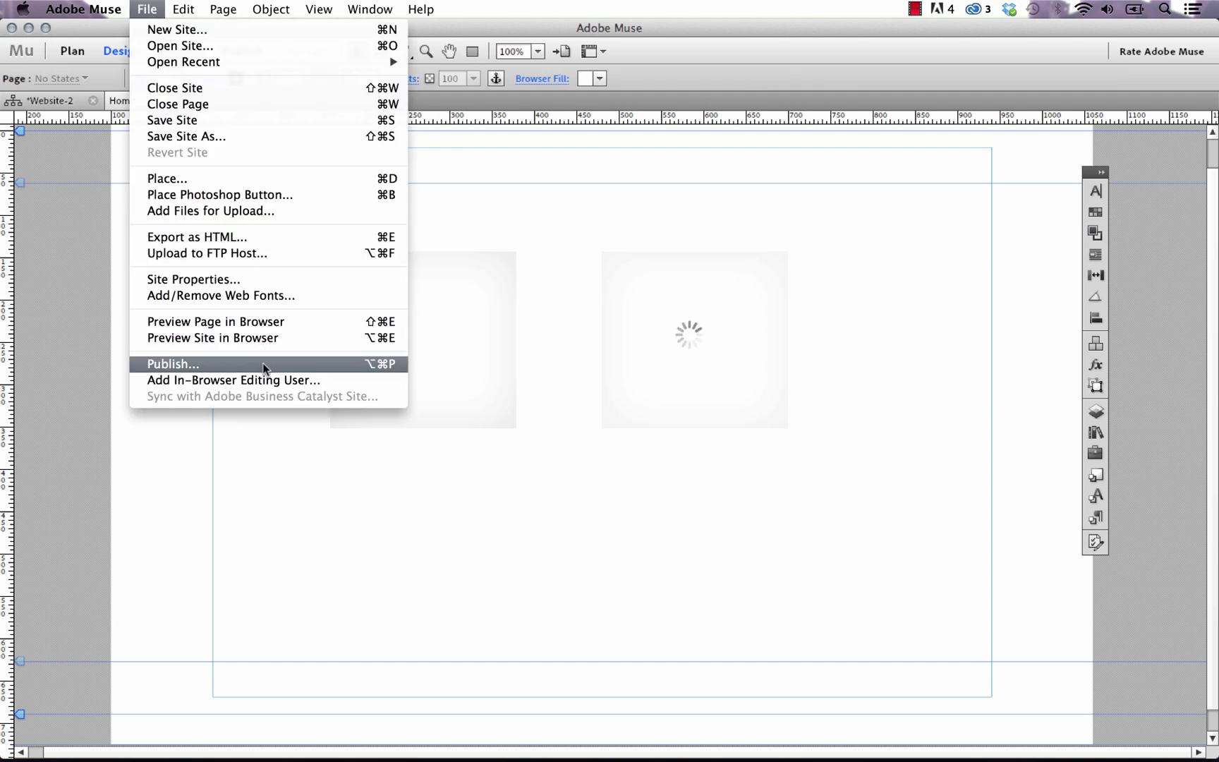
left_click(266, 321)
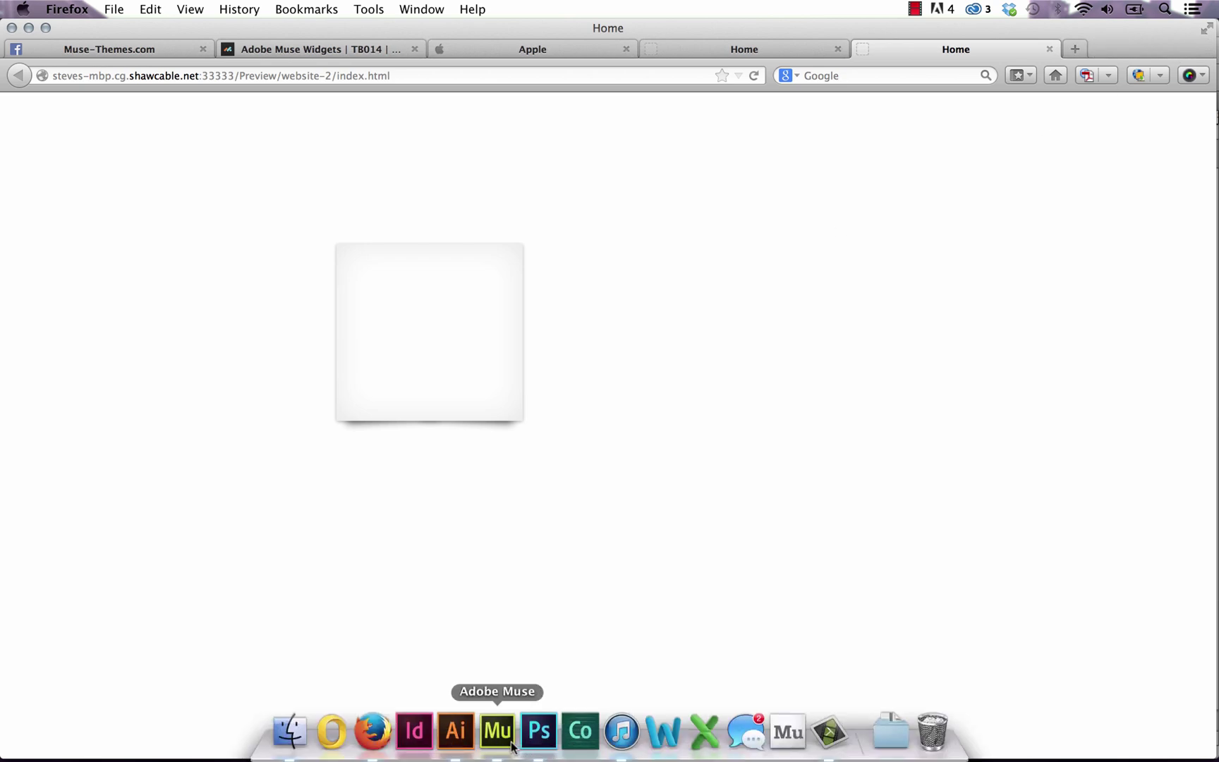
left_click(513, 741)
left_click(647, 295)
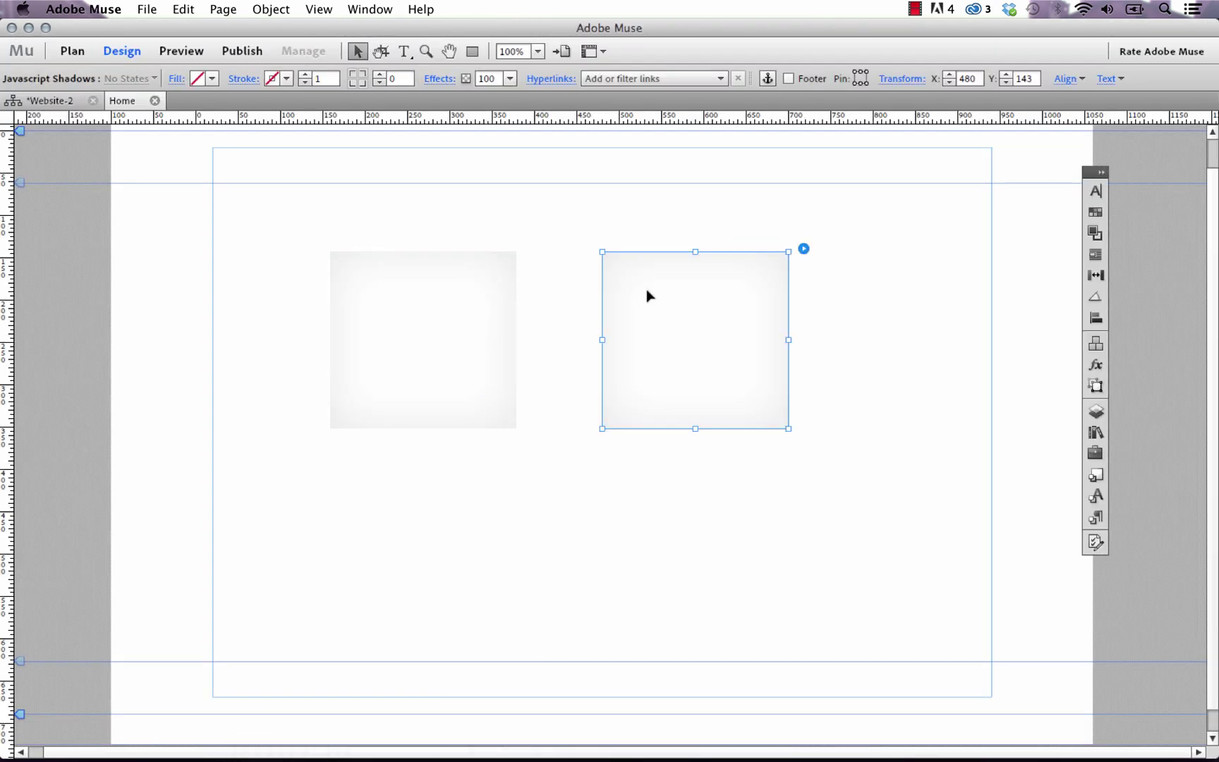
- Check the left box's shadow options, keeping its Lifted shadow type
left_click(381, 294)
left_click(531, 248)
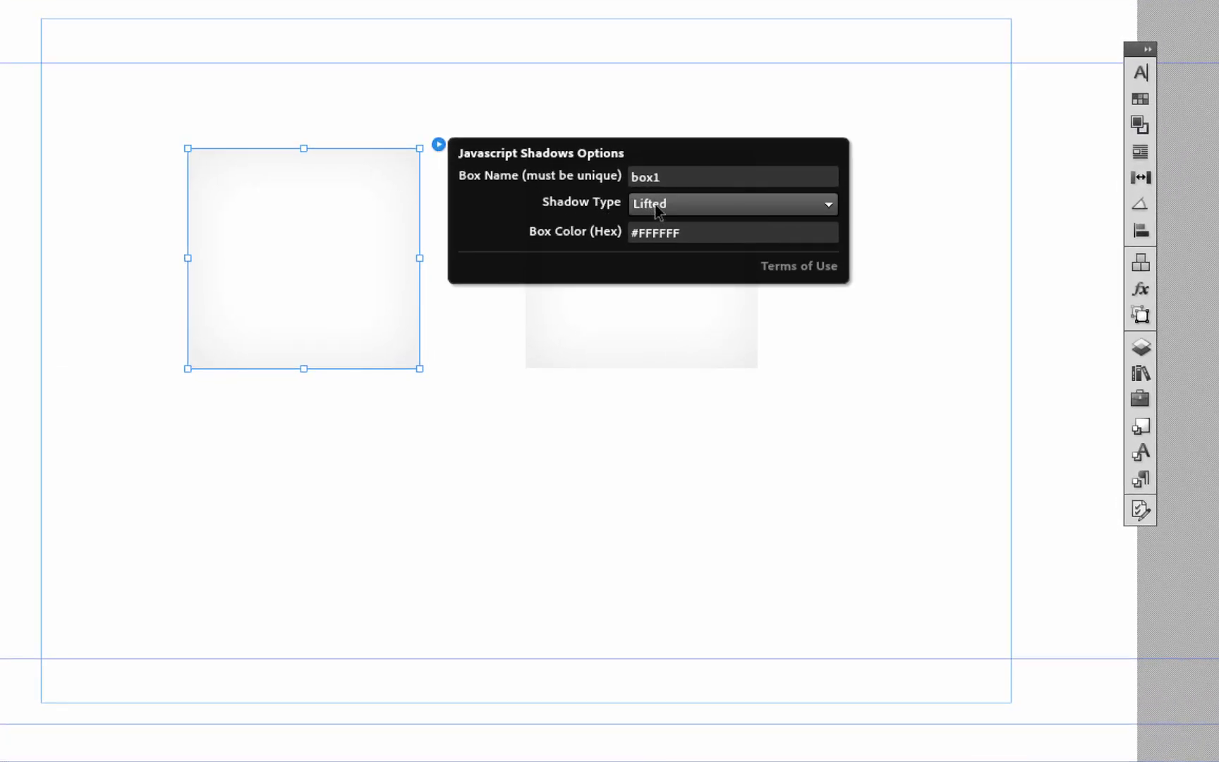
left_click(656, 206)
left_click(568, 212)
- Give the right-hand box the Perspective shadow type
left_click(595, 320)
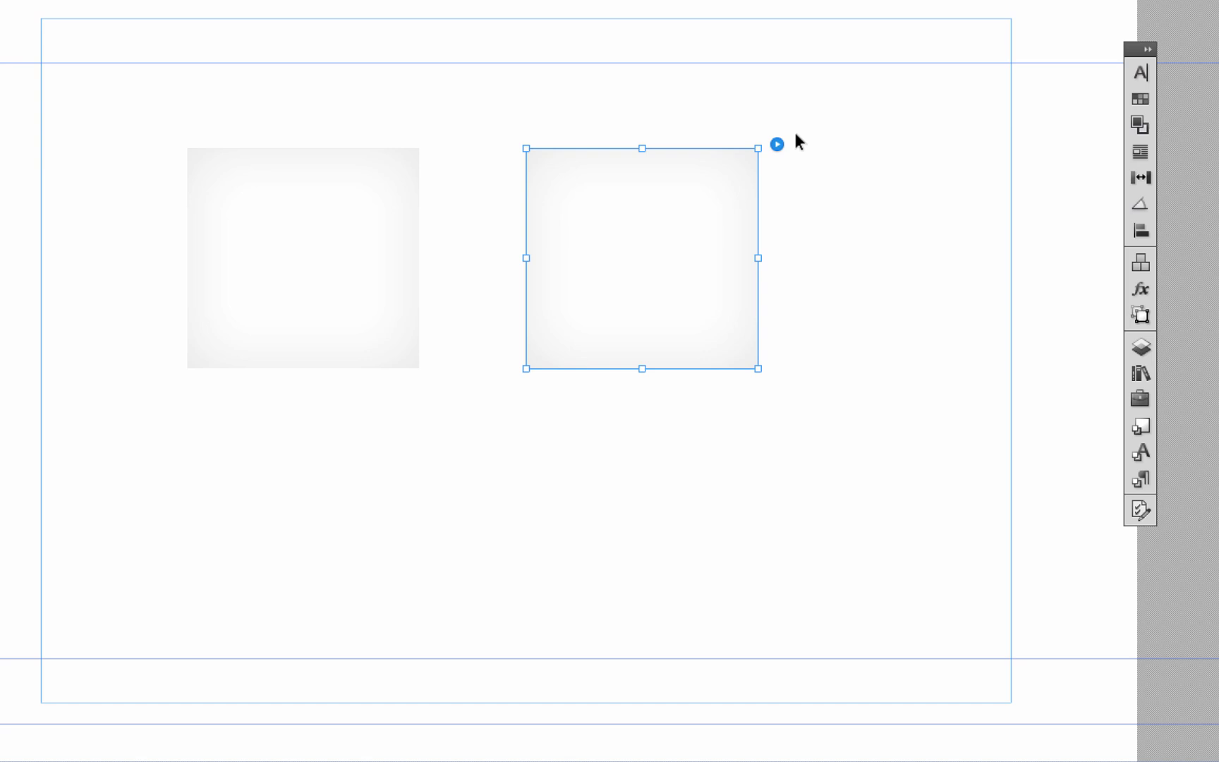
left_click(776, 146)
left_click(1010, 203)
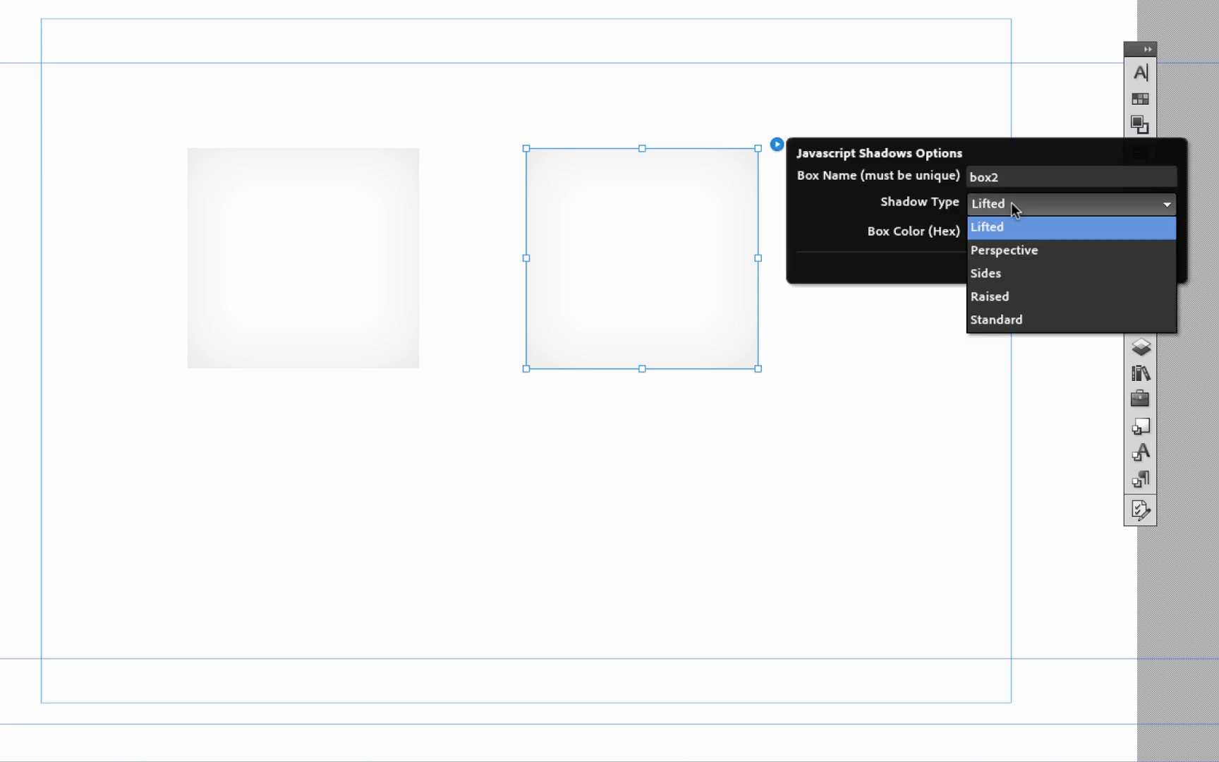
left_click(1009, 248)
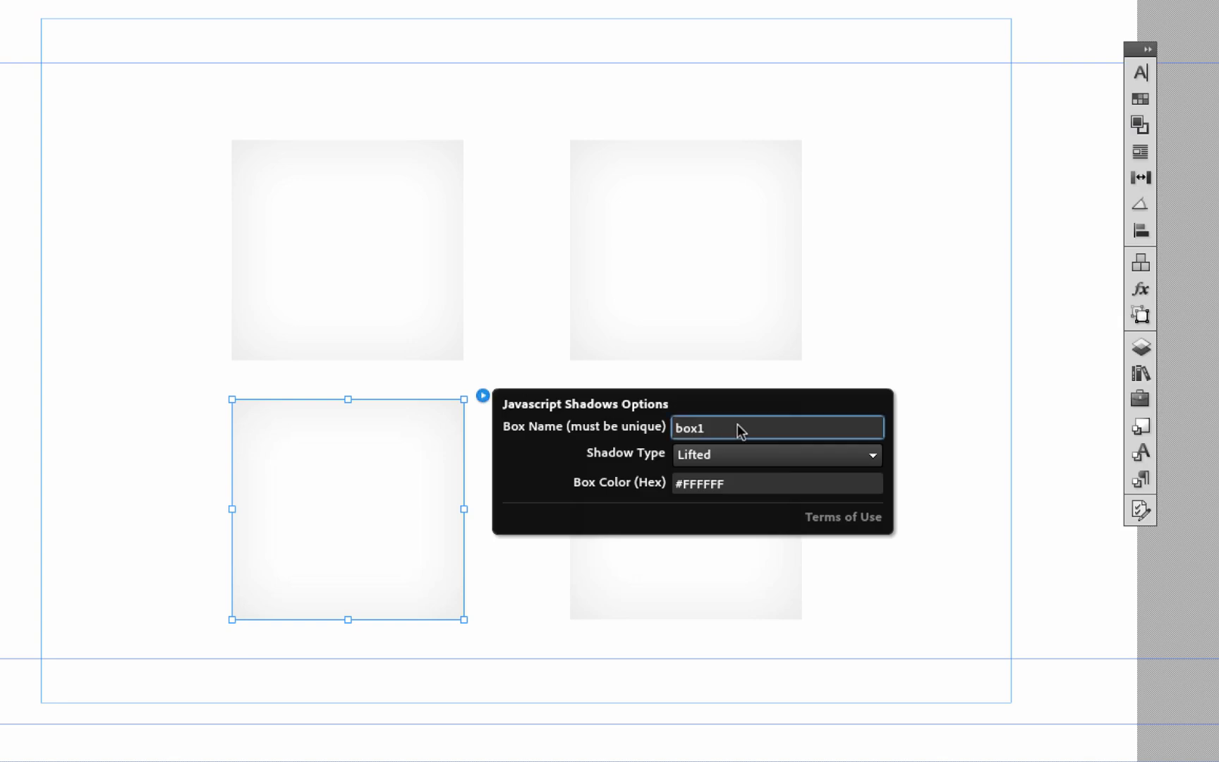
- Rename the new lower-left box to box3 and give it the Sides shadow
key("BackSpace")
type("3")
left_click(712, 462)
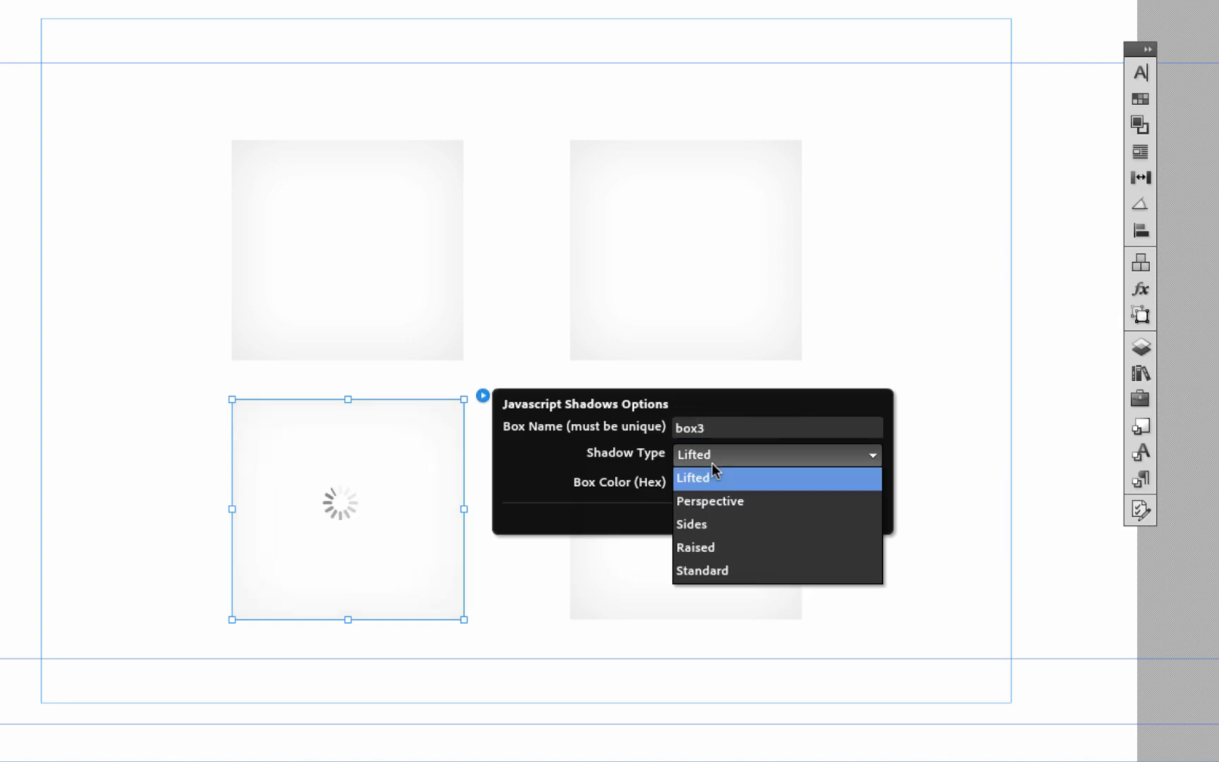
left_click(719, 529)
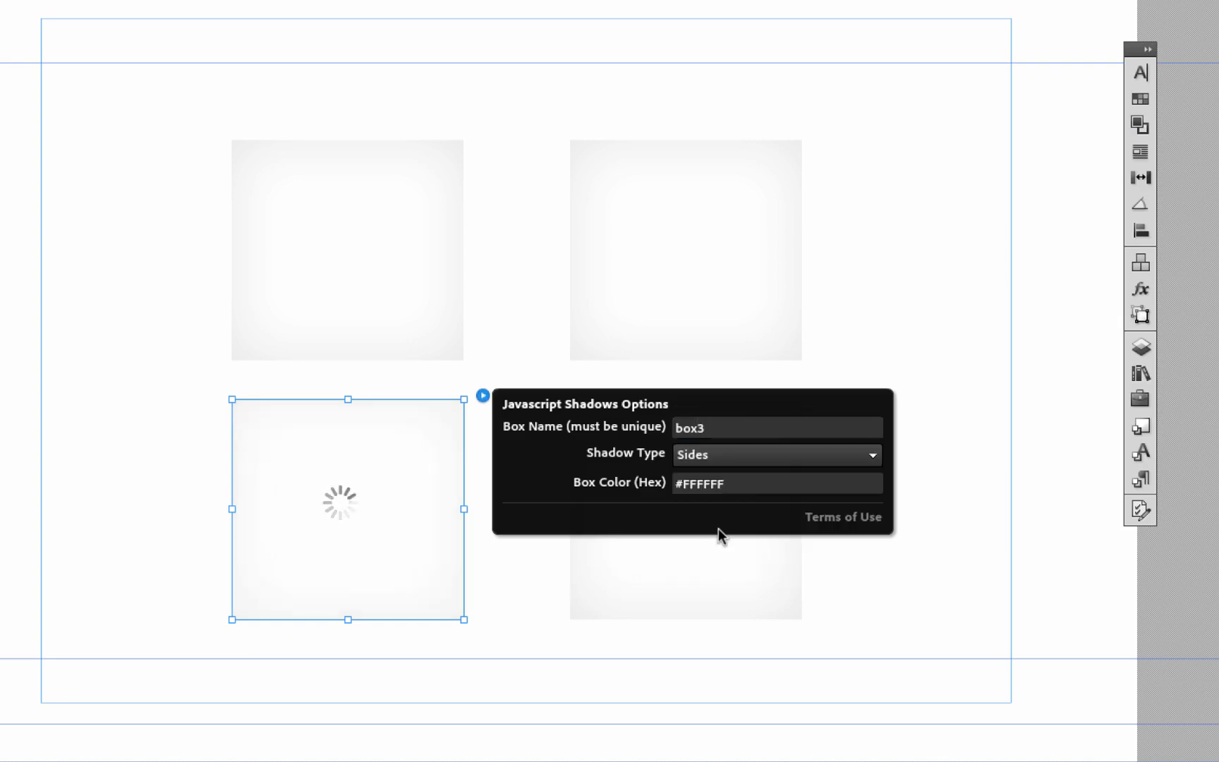
left_click(682, 582)
- Rename the lower-right box to box4 and give it the Raised shadow
left_click(821, 396)
left_click(1030, 427)
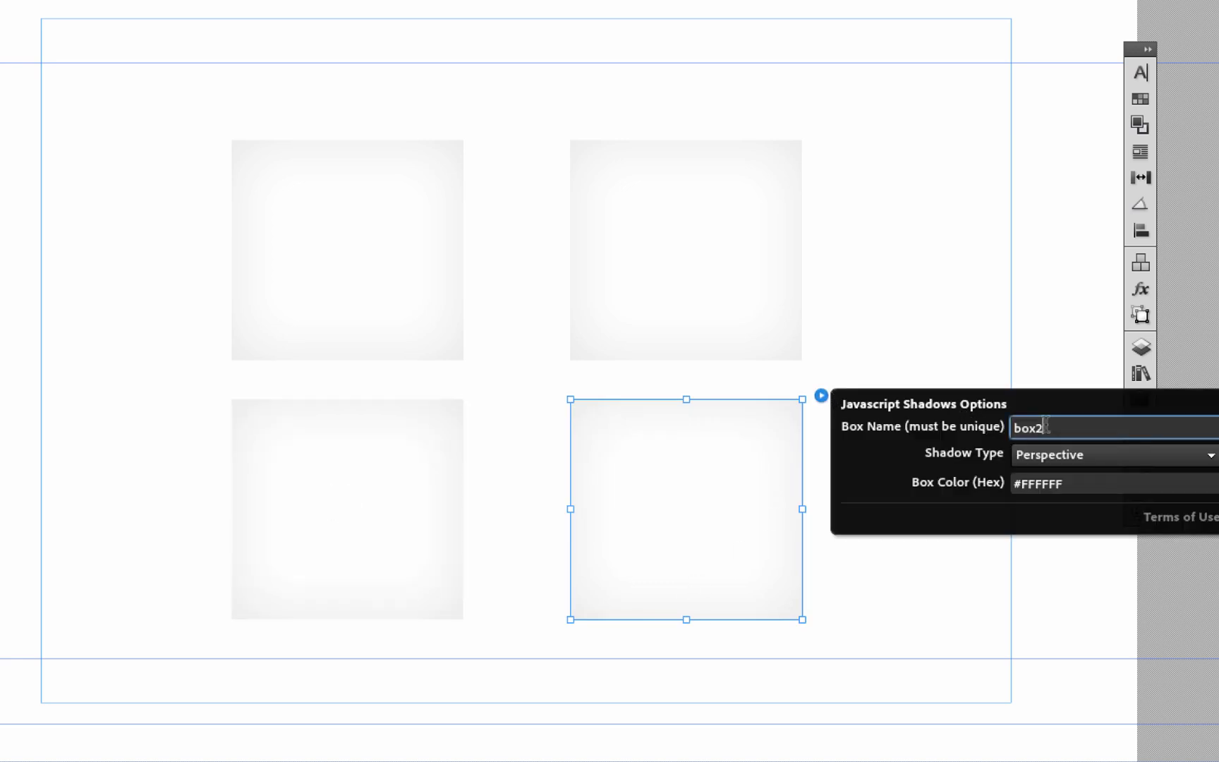
key("BackSpace")
type("4")
key("Tab")
left_click(1093, 455)
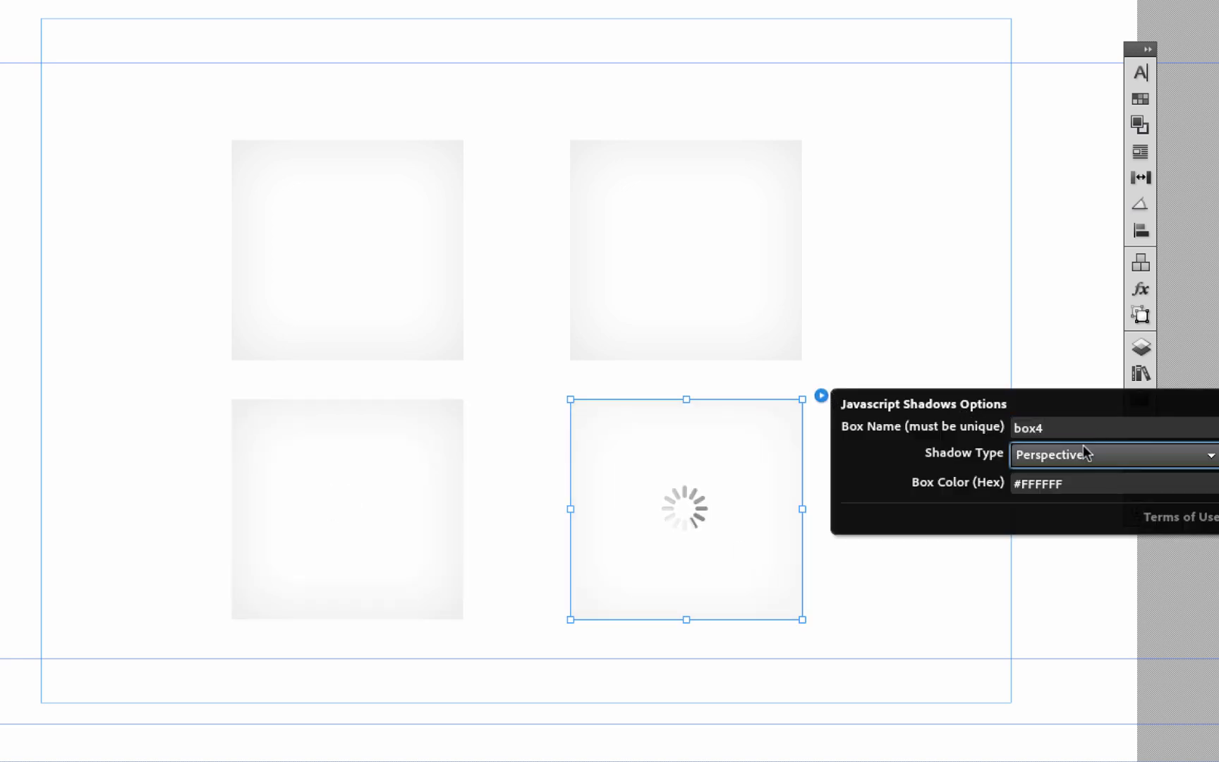
left_click(1069, 545)
left_click(876, 185)
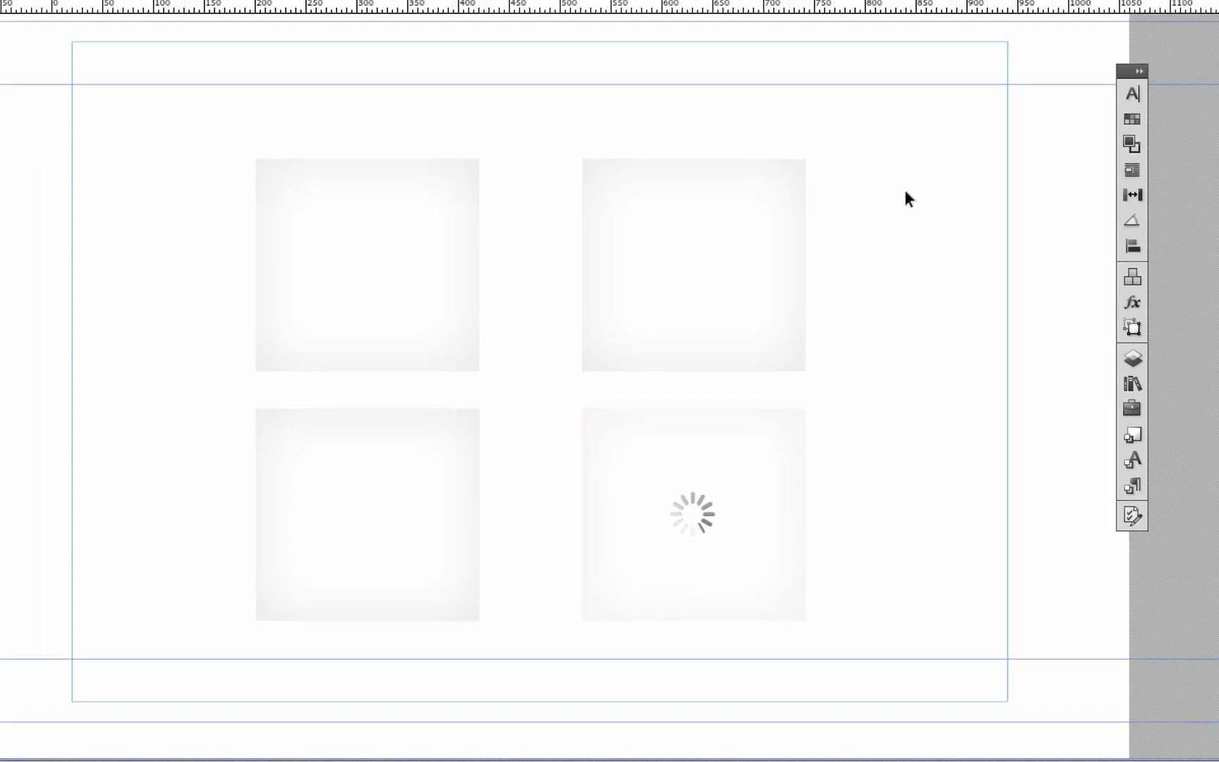
left_click(147, 9)
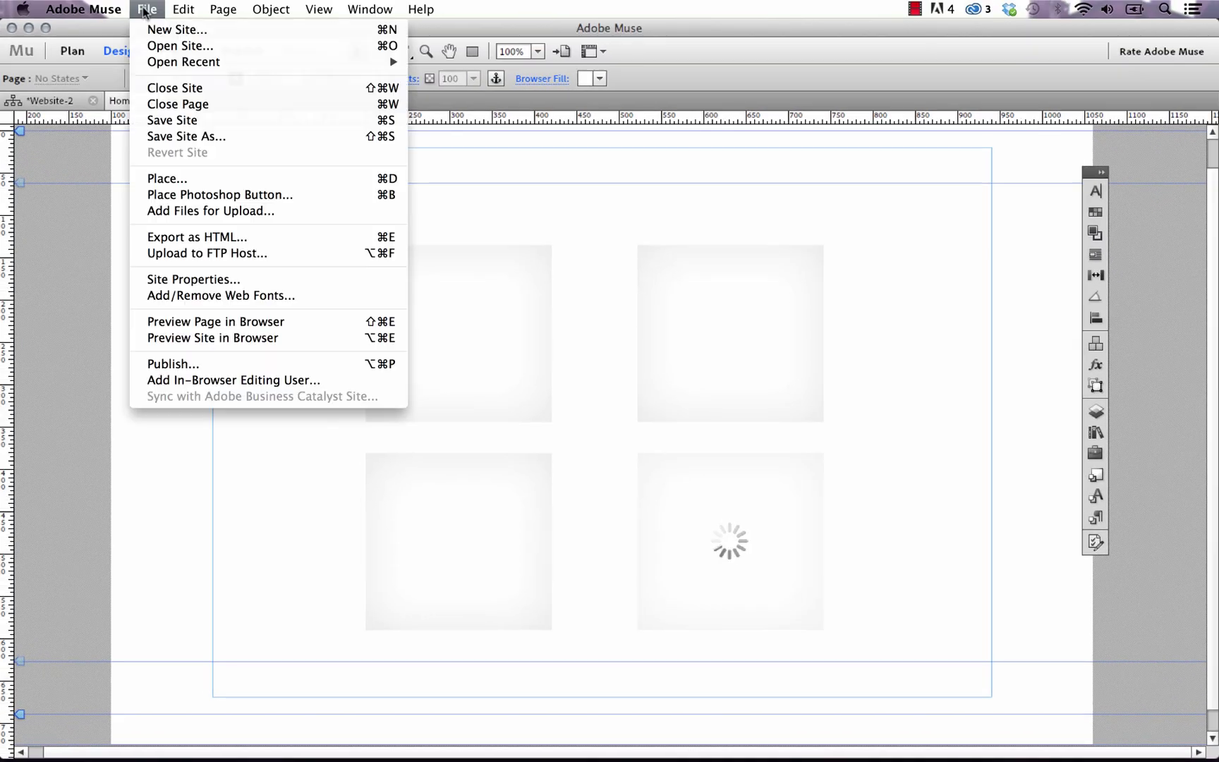
- Preview the four boxes with their different shadows in Firefox, then return to Muse
left_click(240, 323)
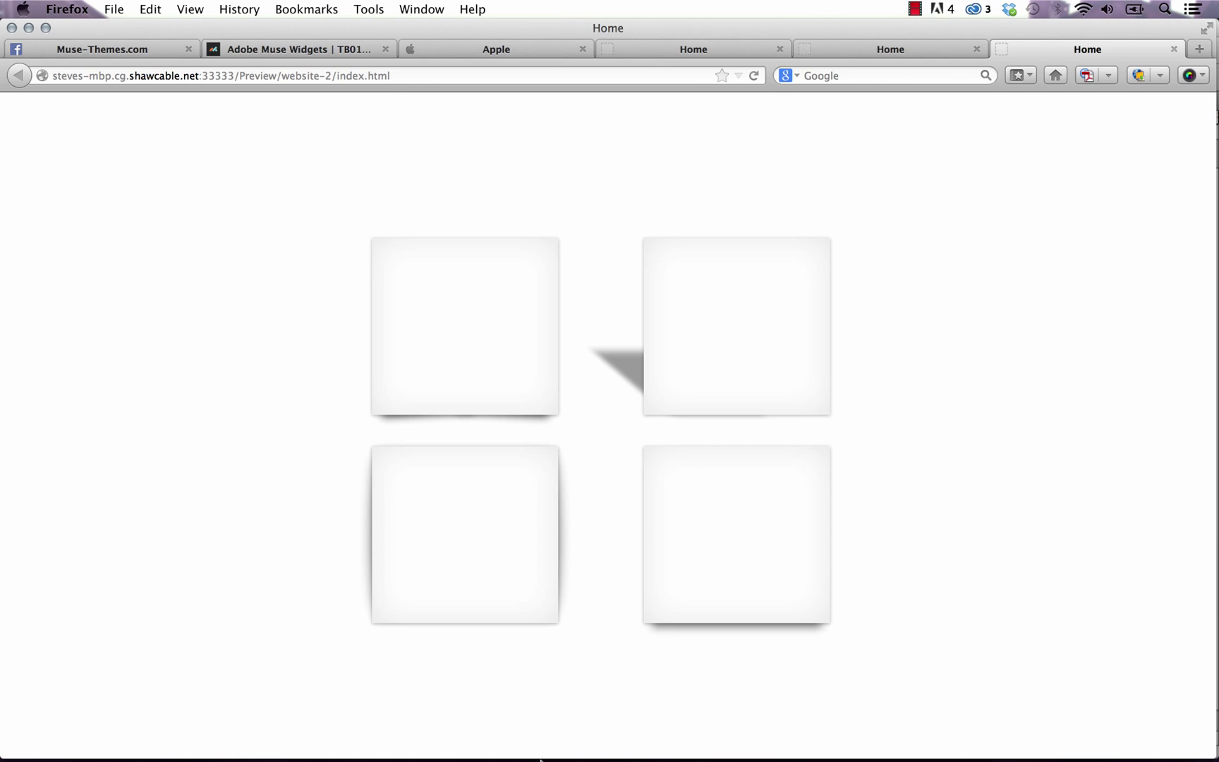
mouse_move(539, 756)
left_click(497, 739)
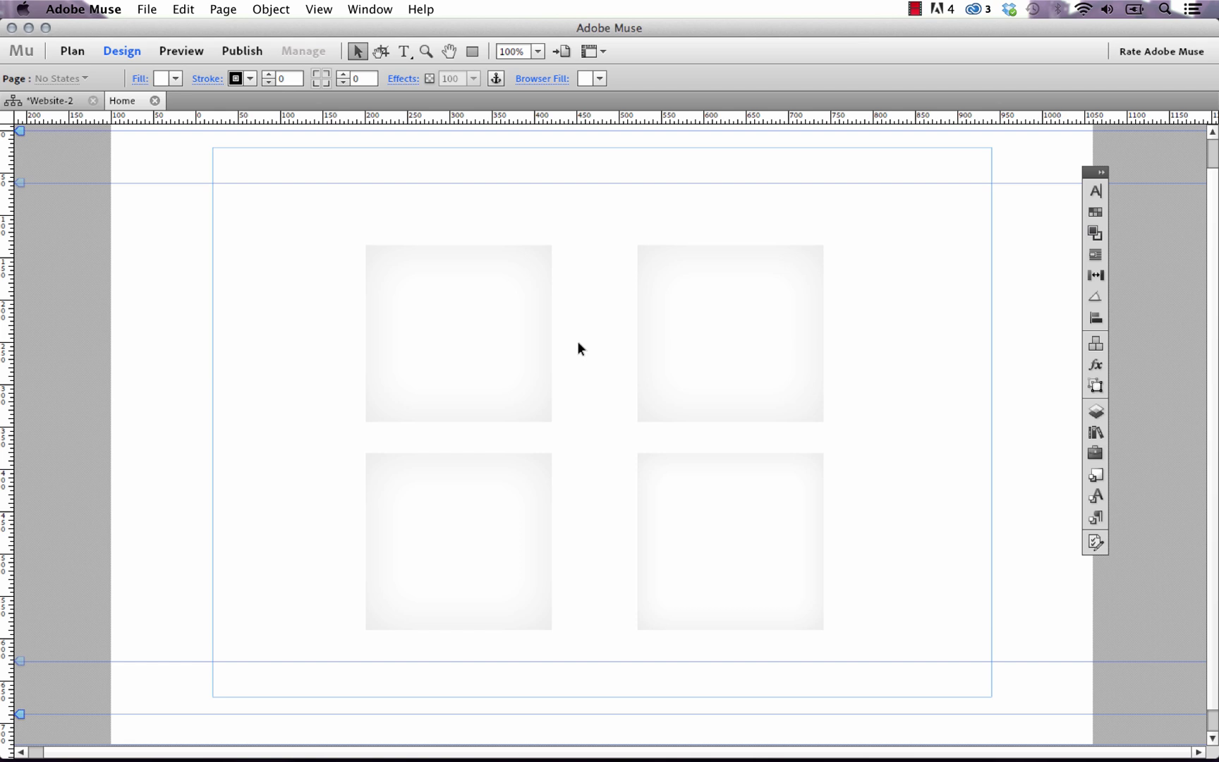
- Open box1's Javascript Shadows Options and select its #FFFFFF Box Color hex value
left_click(538, 305)
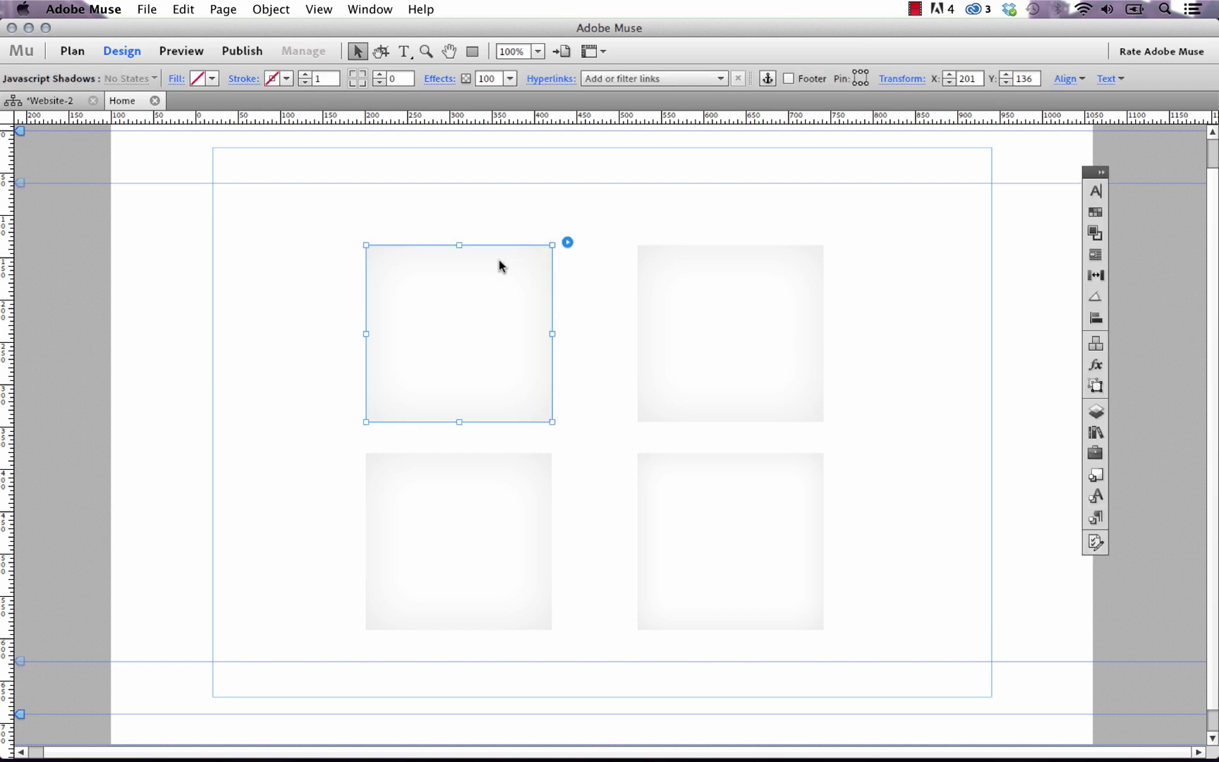
left_click(568, 243)
left_click(772, 317)
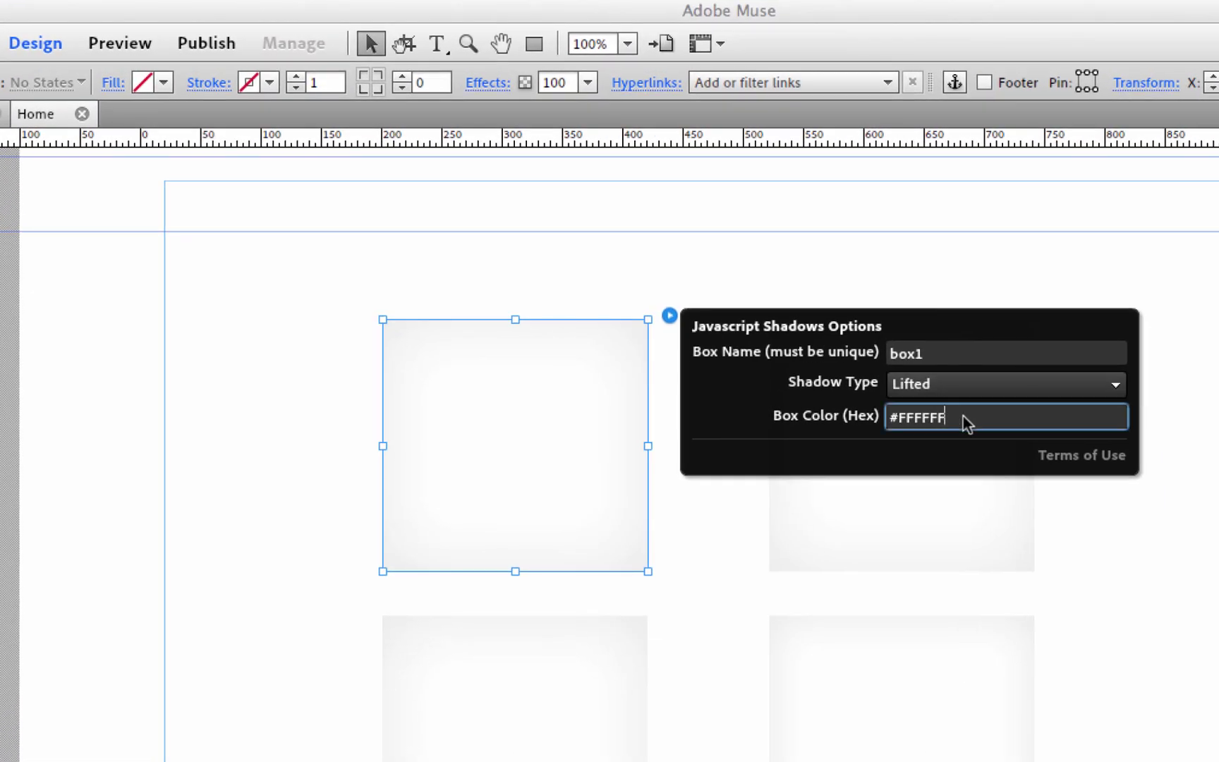
left_click_drag(949, 418, 897, 417)
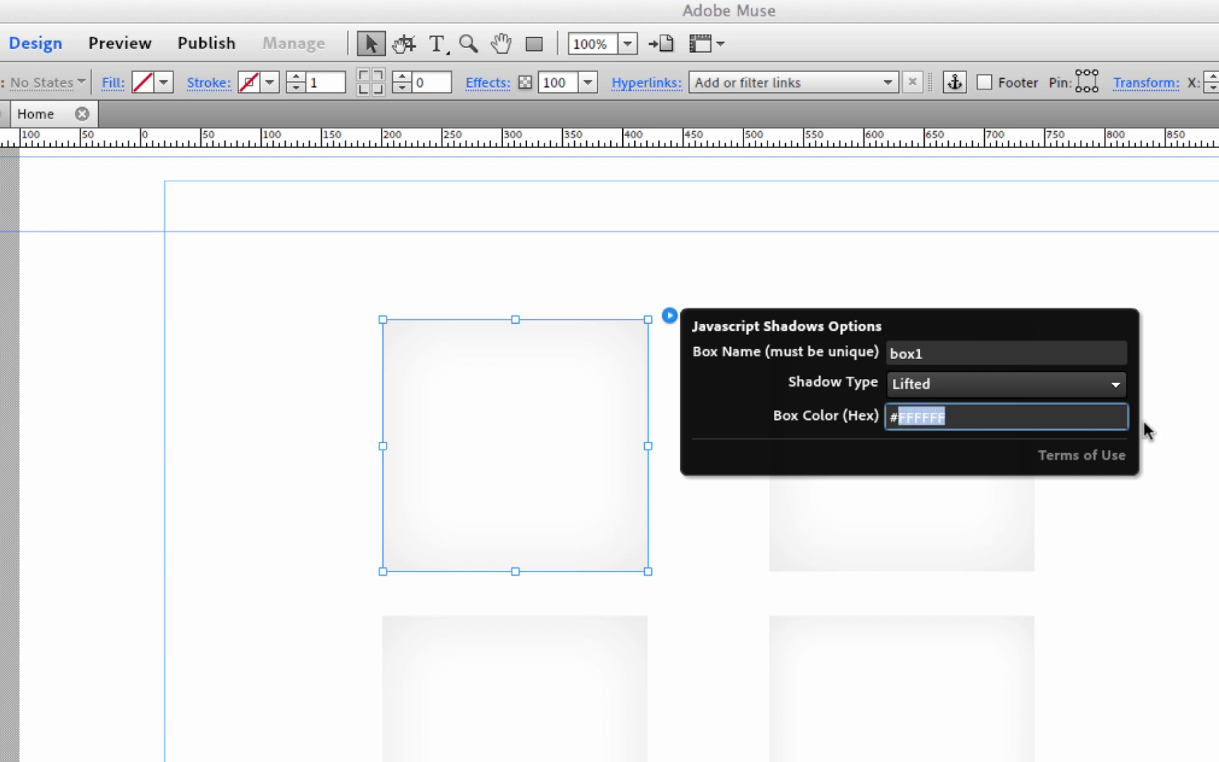
- Close box1's options, try a light blue page fill, then set the background back to white
left_click(817, 254)
left_click(819, 251)
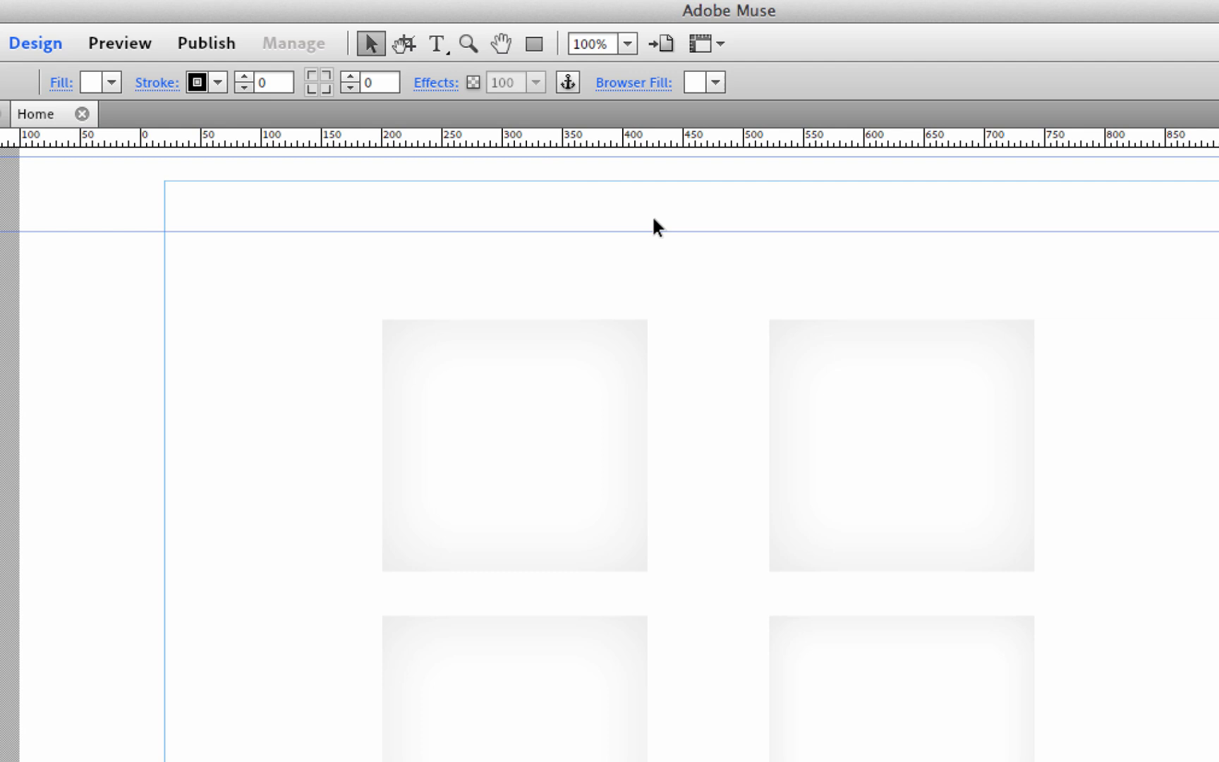
left_click(110, 82)
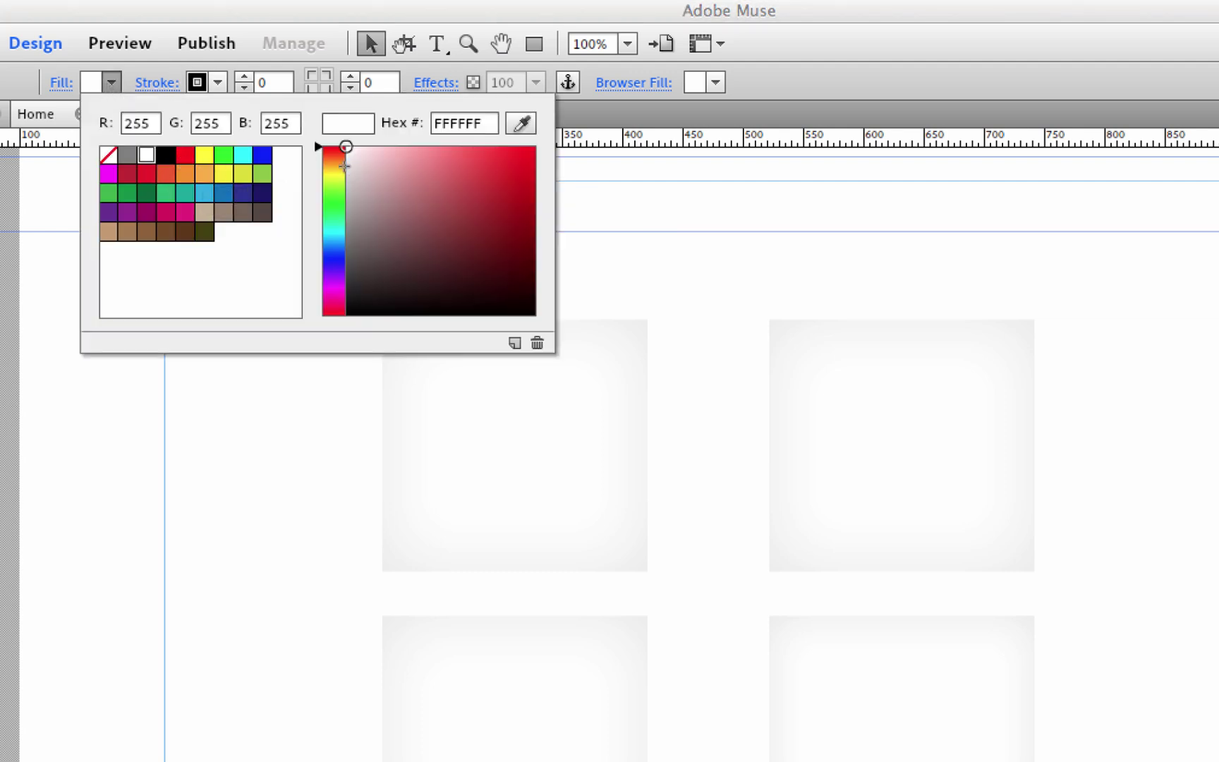
left_click(205, 193)
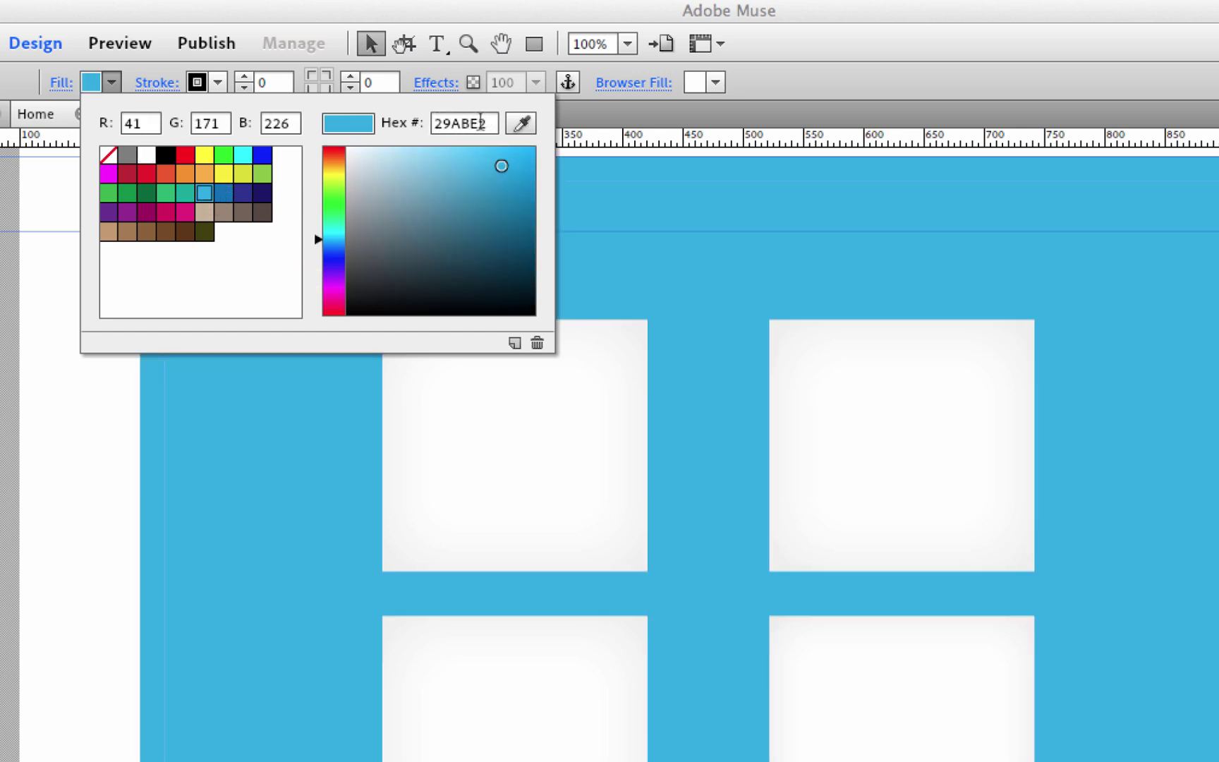
left_click(144, 155)
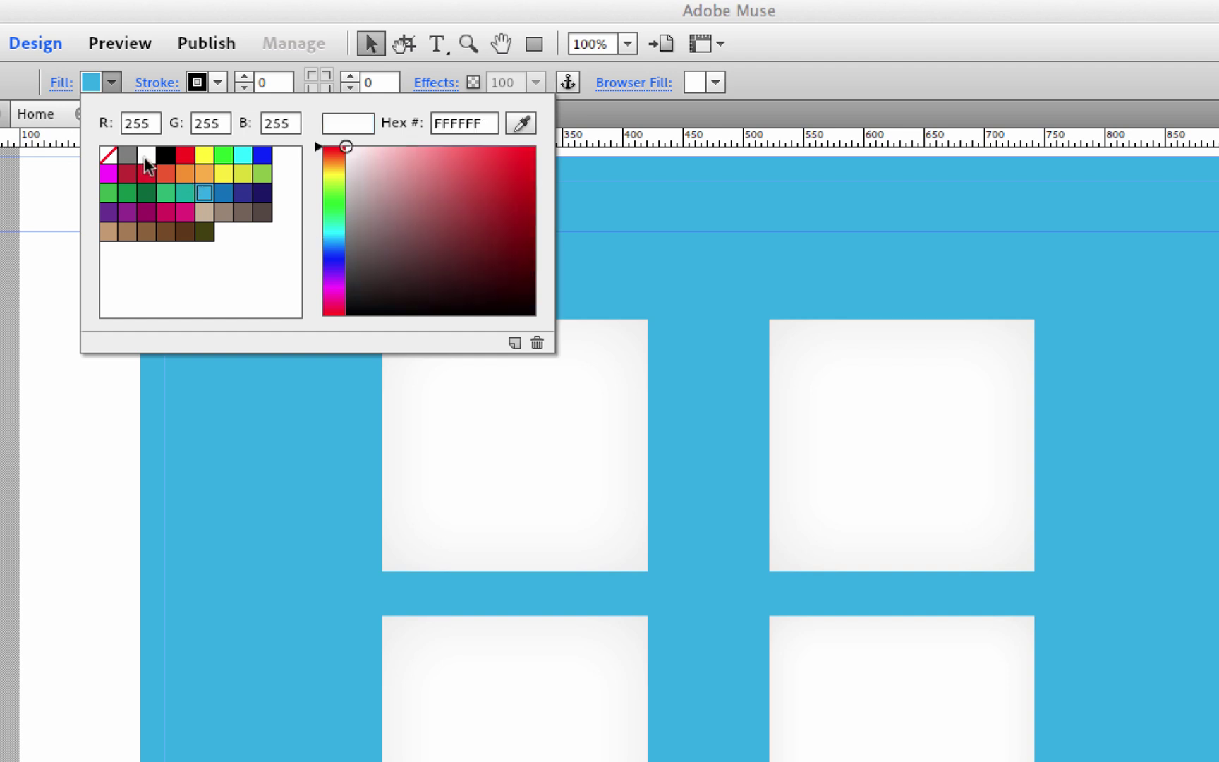
- Replace box1's Box Color hex with 22A5BF to turn it teal
left_click(282, 411)
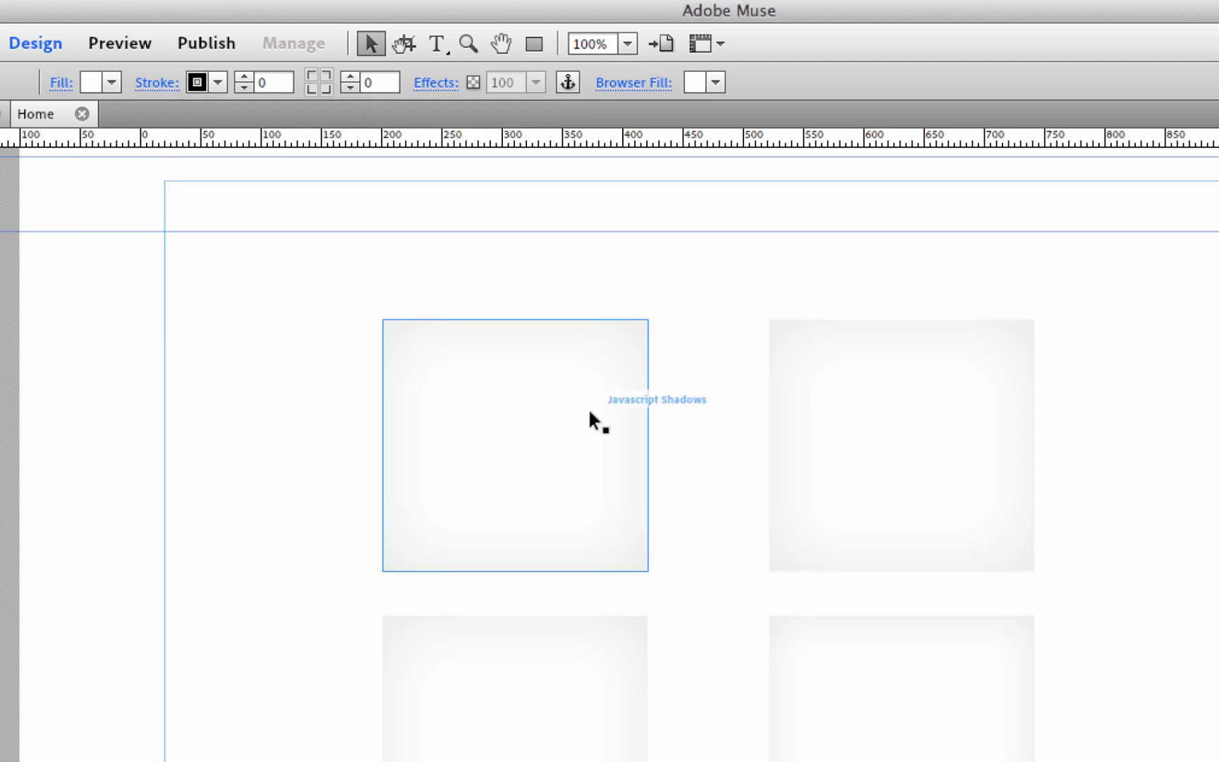
left_click(593, 422)
left_click(668, 316)
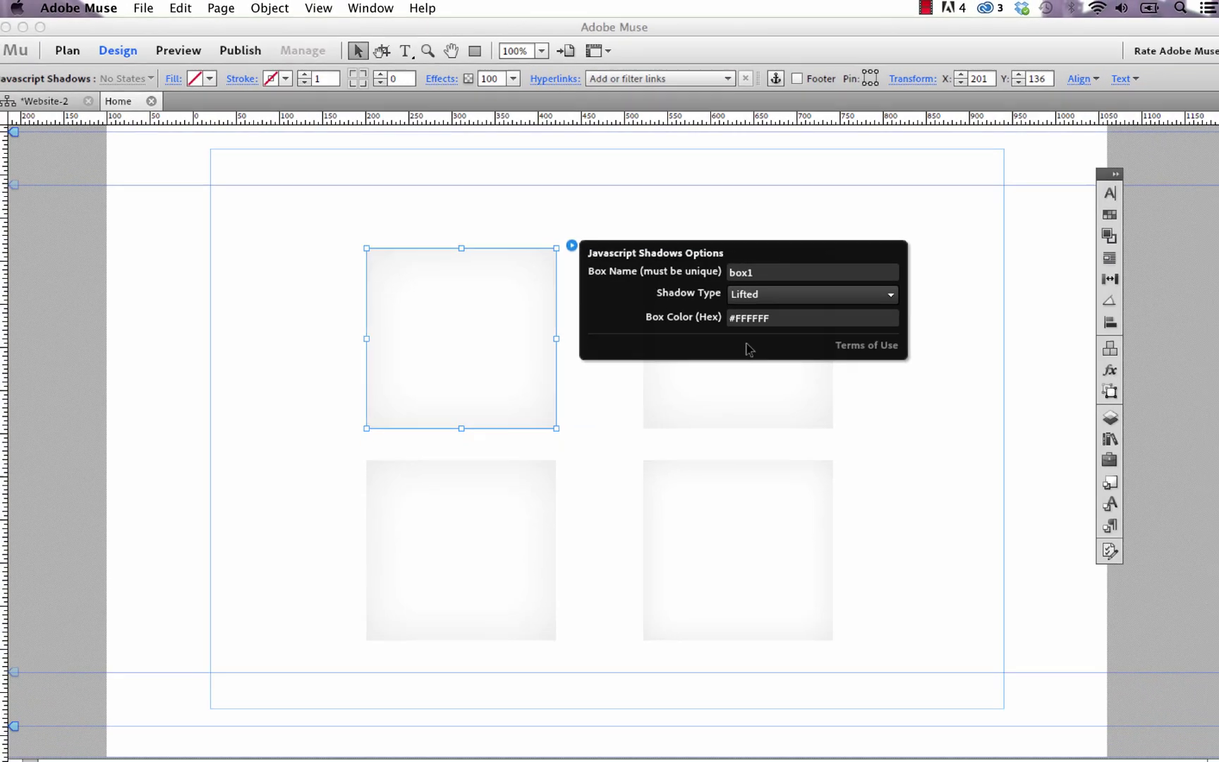
left_click(772, 318)
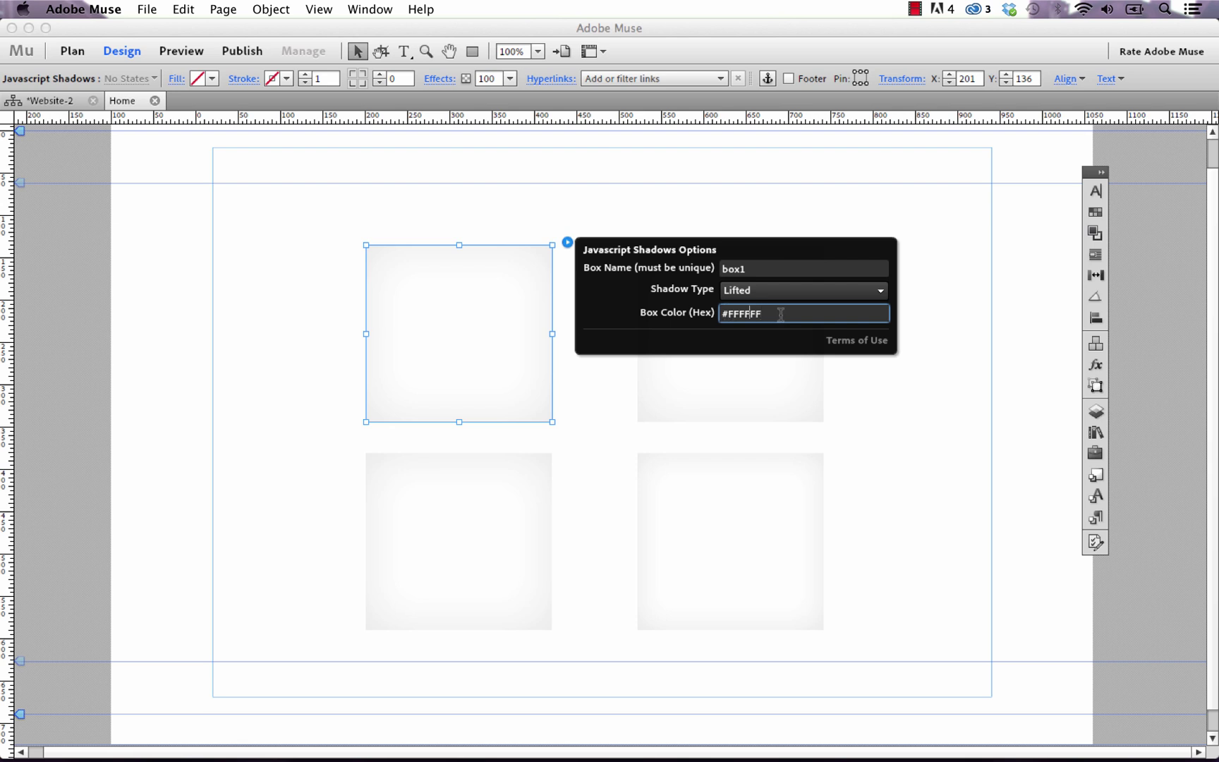
key("BackSpace")
key("BackSpace")
key("BackSpace")
key("BackSpace")
key("BackSpace")
key("BackSpace")
type("22A5BF")
left_click(605, 419)
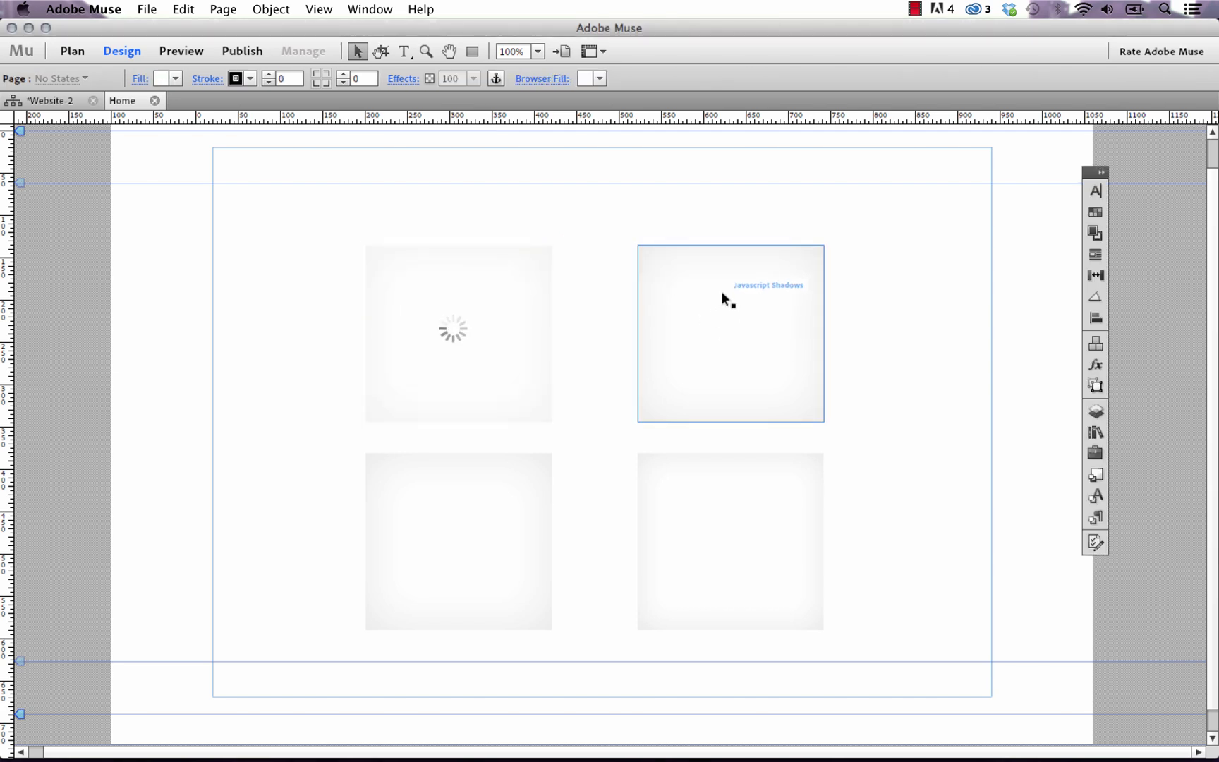
- Preview the page in Firefox to check the teal top-left box, then return to Muse
left_click(147, 10)
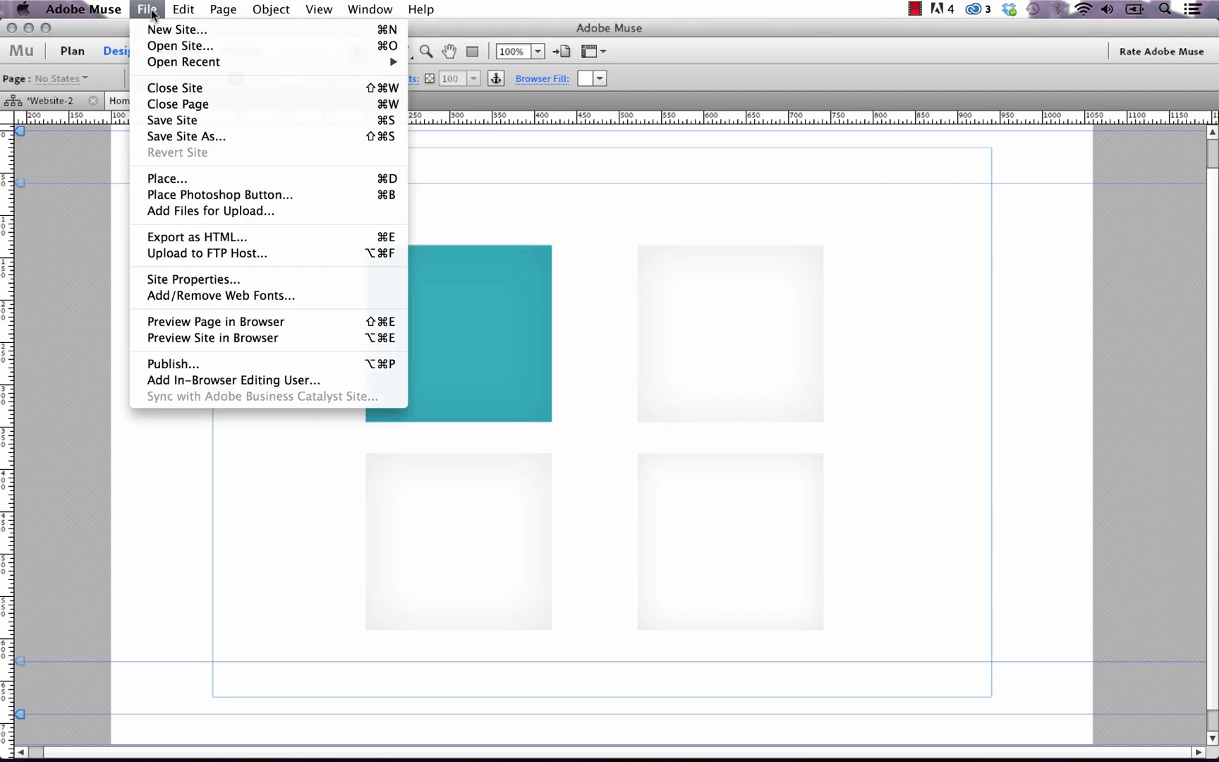
left_click(229, 321)
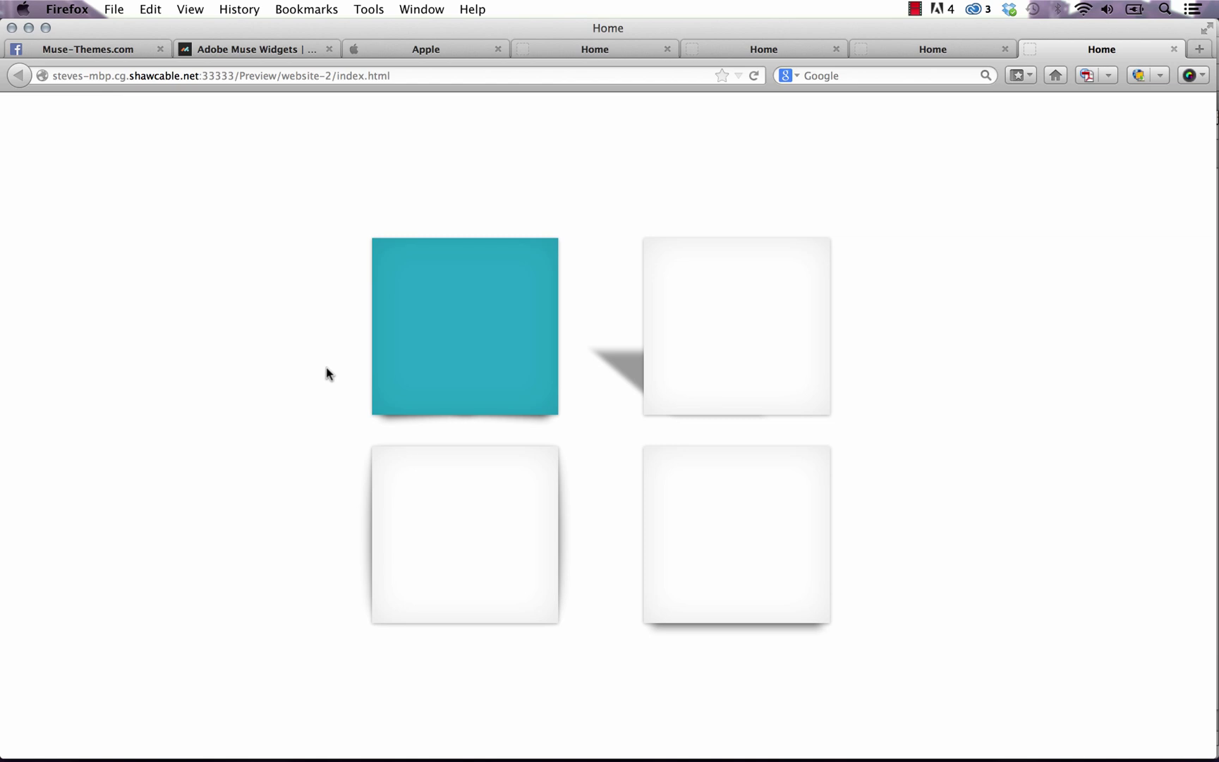
left_click(489, 749)
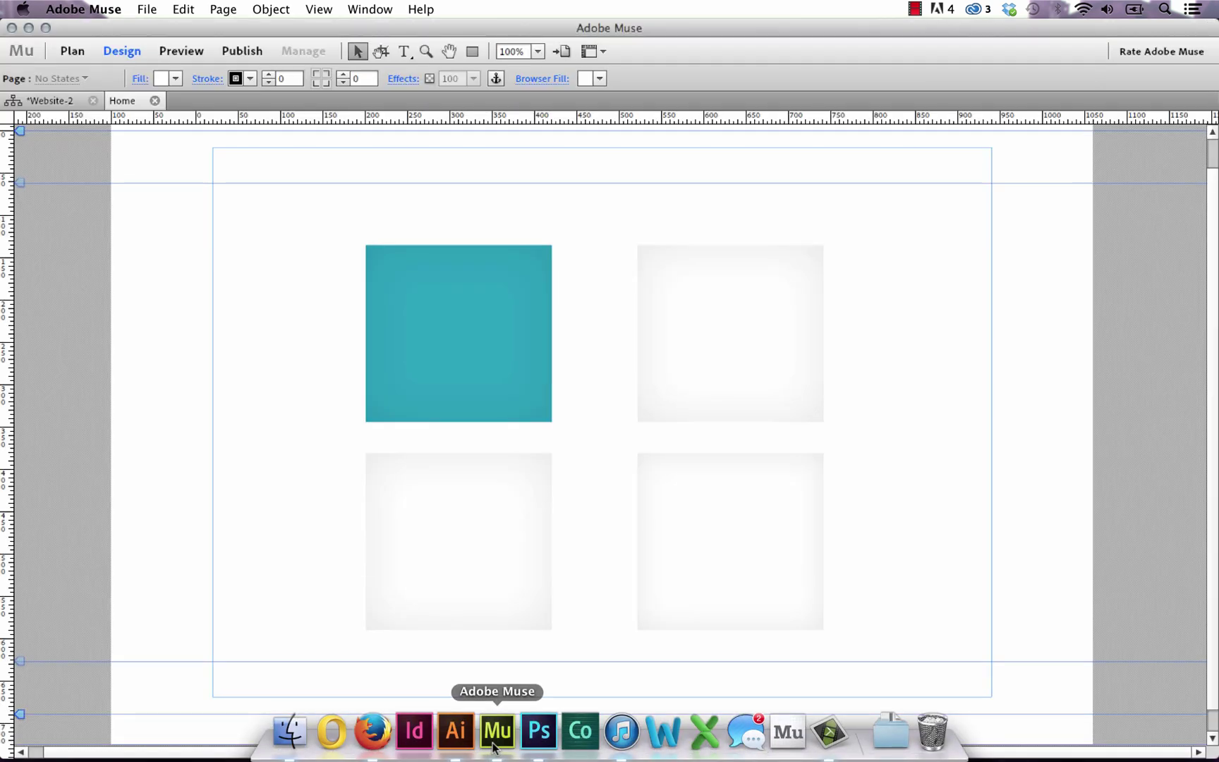
- Draw a rectangle over the top-right box, fill it blue #0071BC, and lower its opacity to 25%
left_click(473, 53)
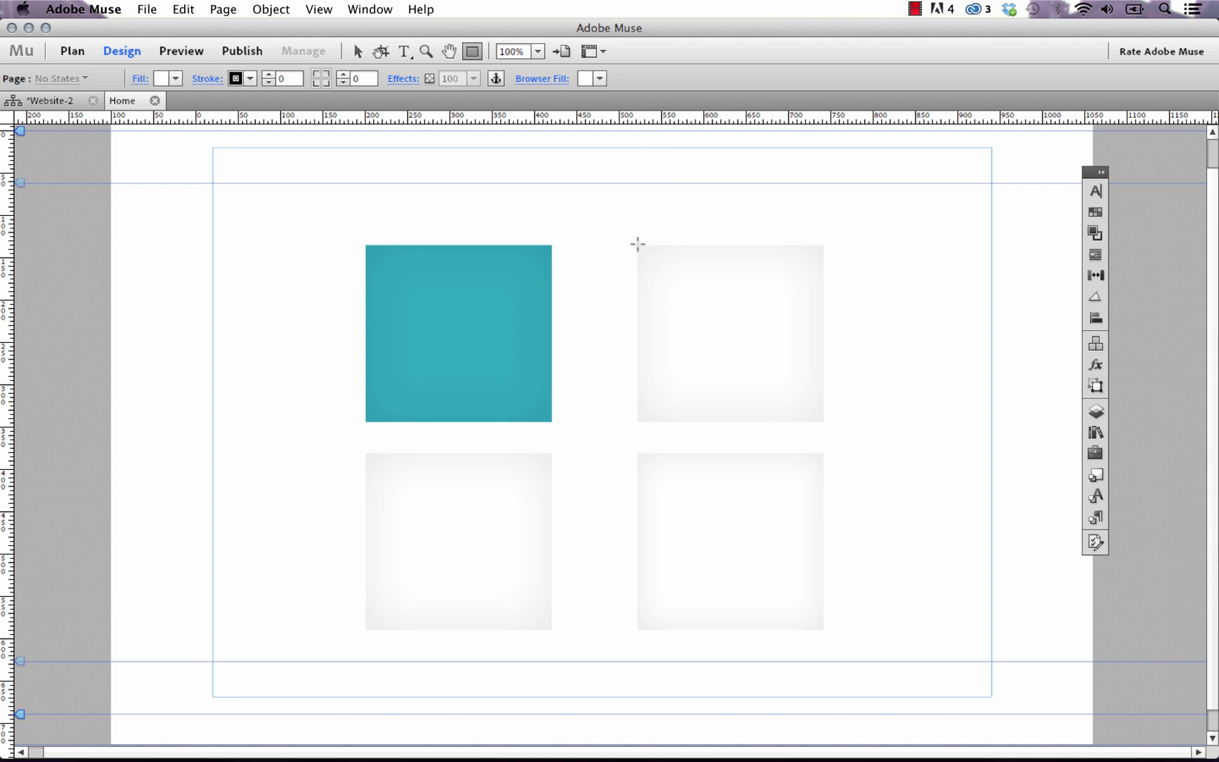
mouse_move(637, 244)
left_mouse_down()
mouse_move(765, 394)
mouse_move(824, 422)
left_mouse_up()
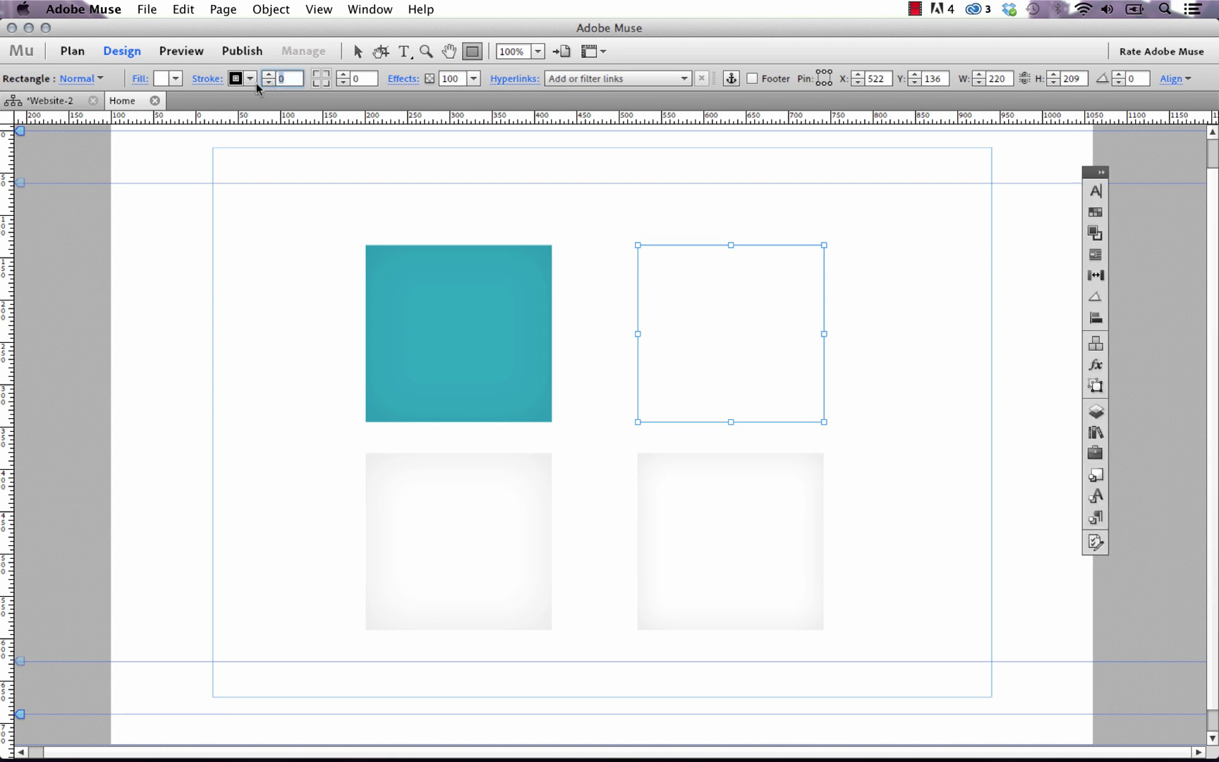
left_click(175, 78)
left_click(255, 155)
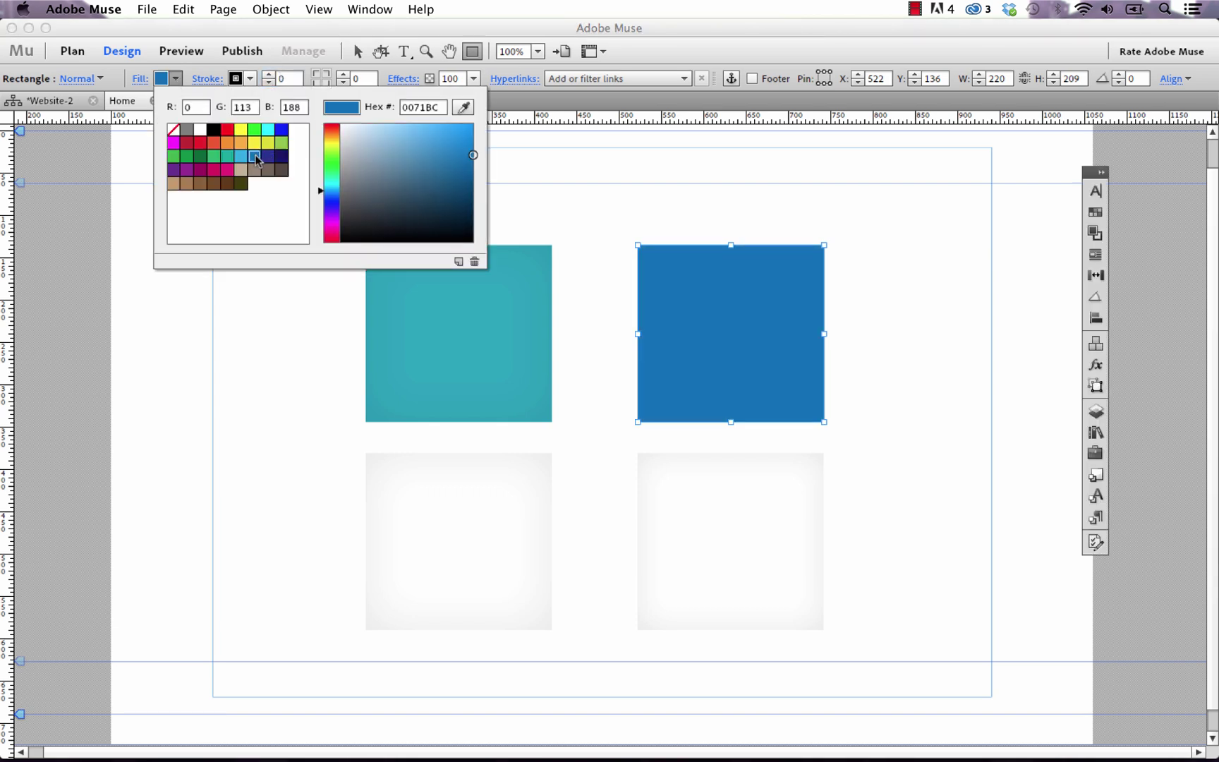
left_click(473, 78)
left_click(474, 78)
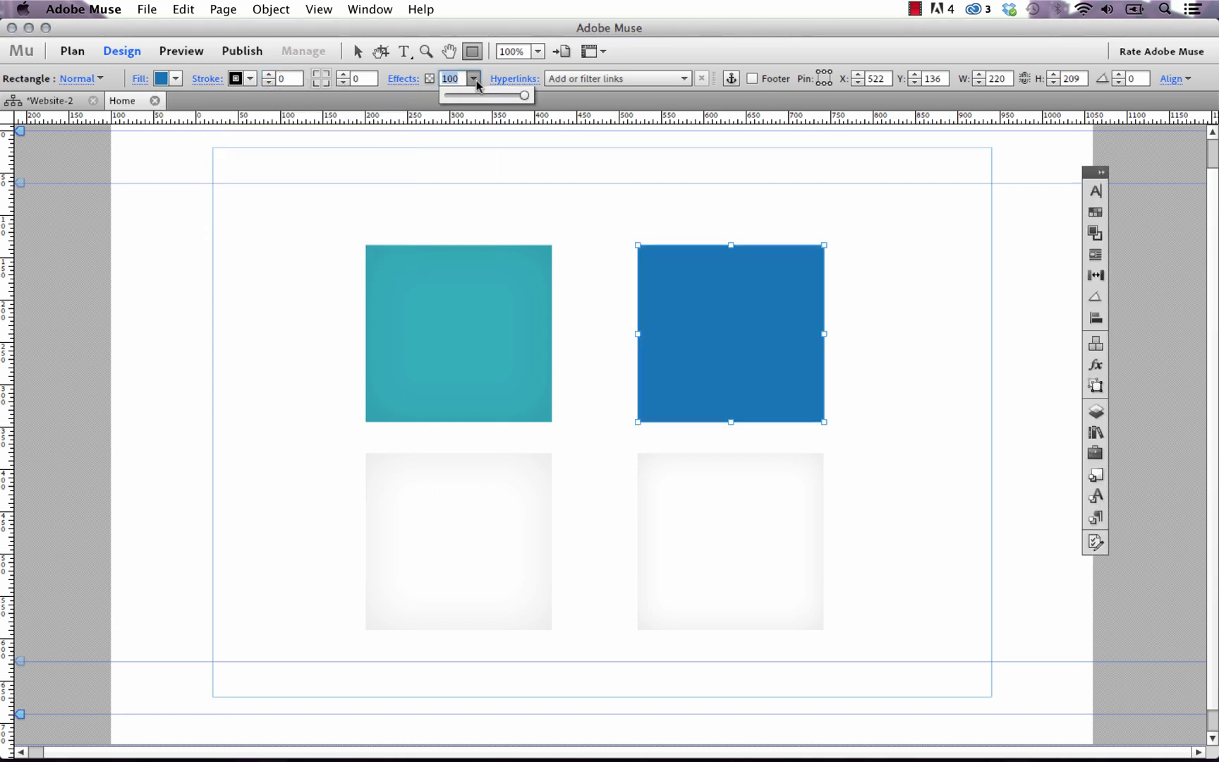
left_click_drag(524, 96, 466, 99)
- Preview the page in Firefox showing the pale blue box beside the teal and white boxes
left_click(147, 9)
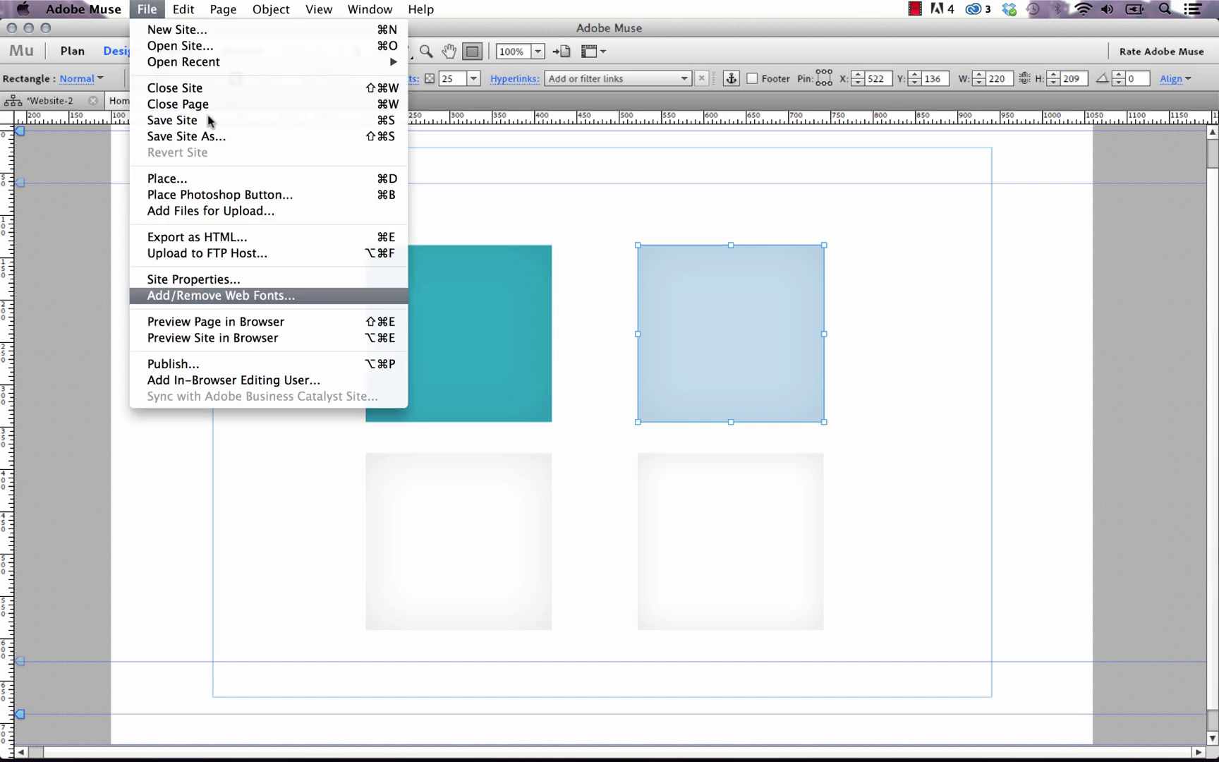
left_click(268, 327)
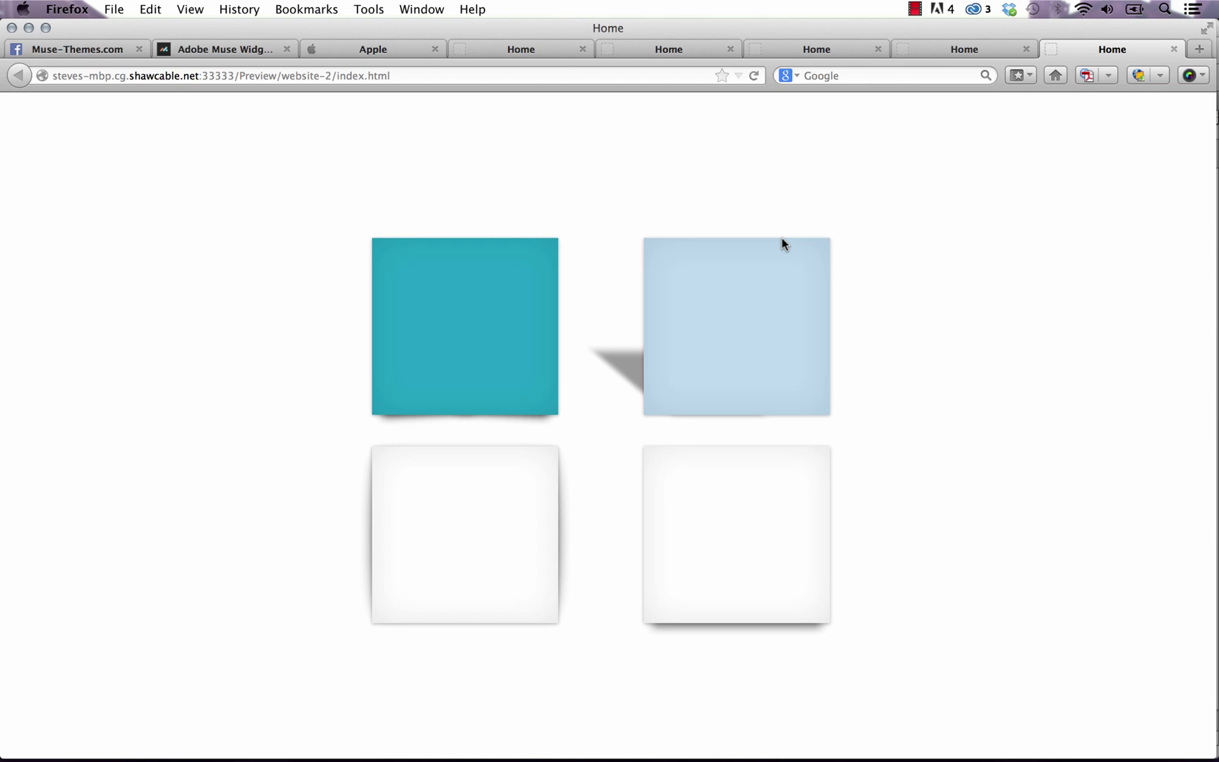
mouse_move(662, 757)
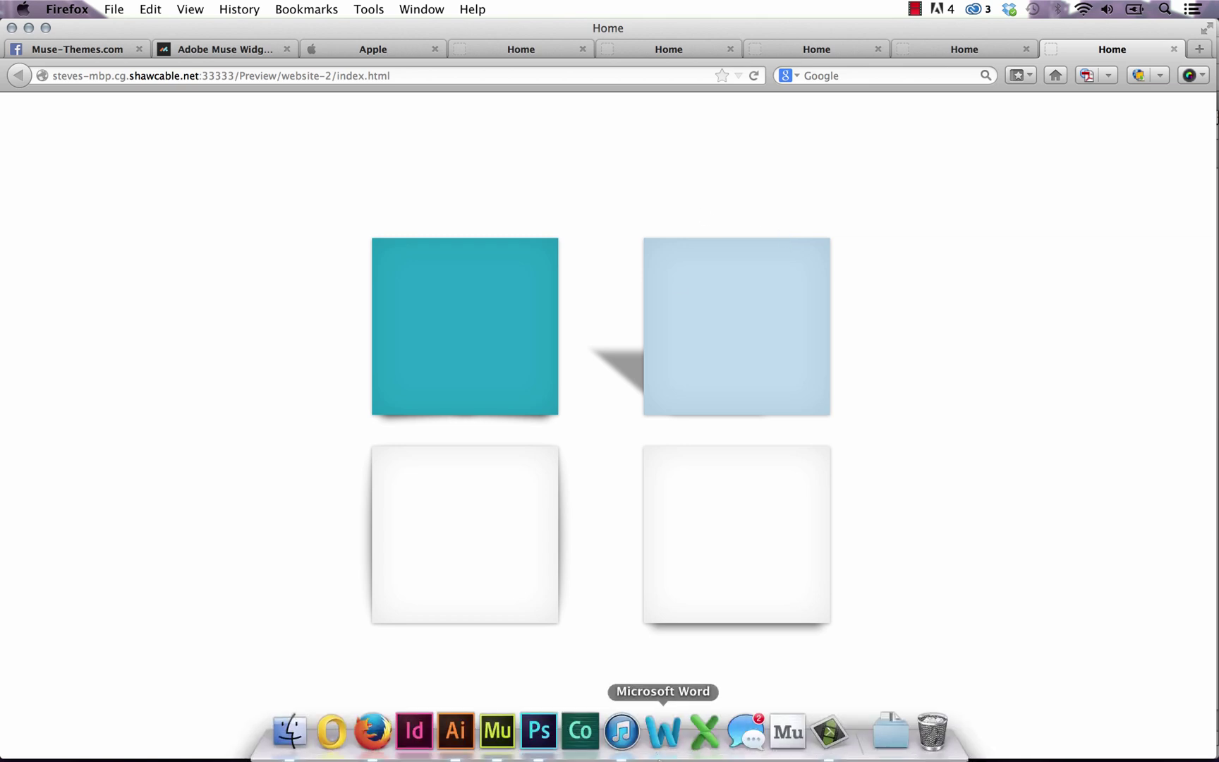
- Back in Muse, import milo.png with Cmd+D and place it on the page
left_click(498, 734)
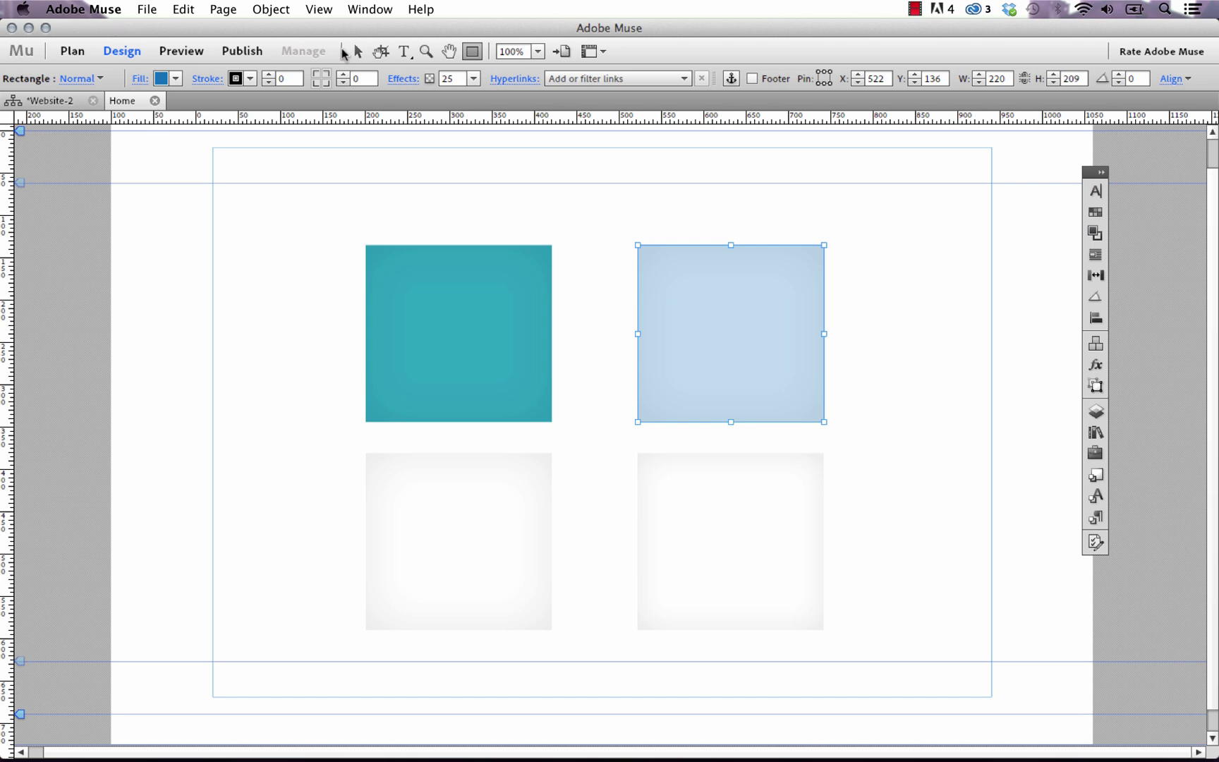
left_click(357, 51)
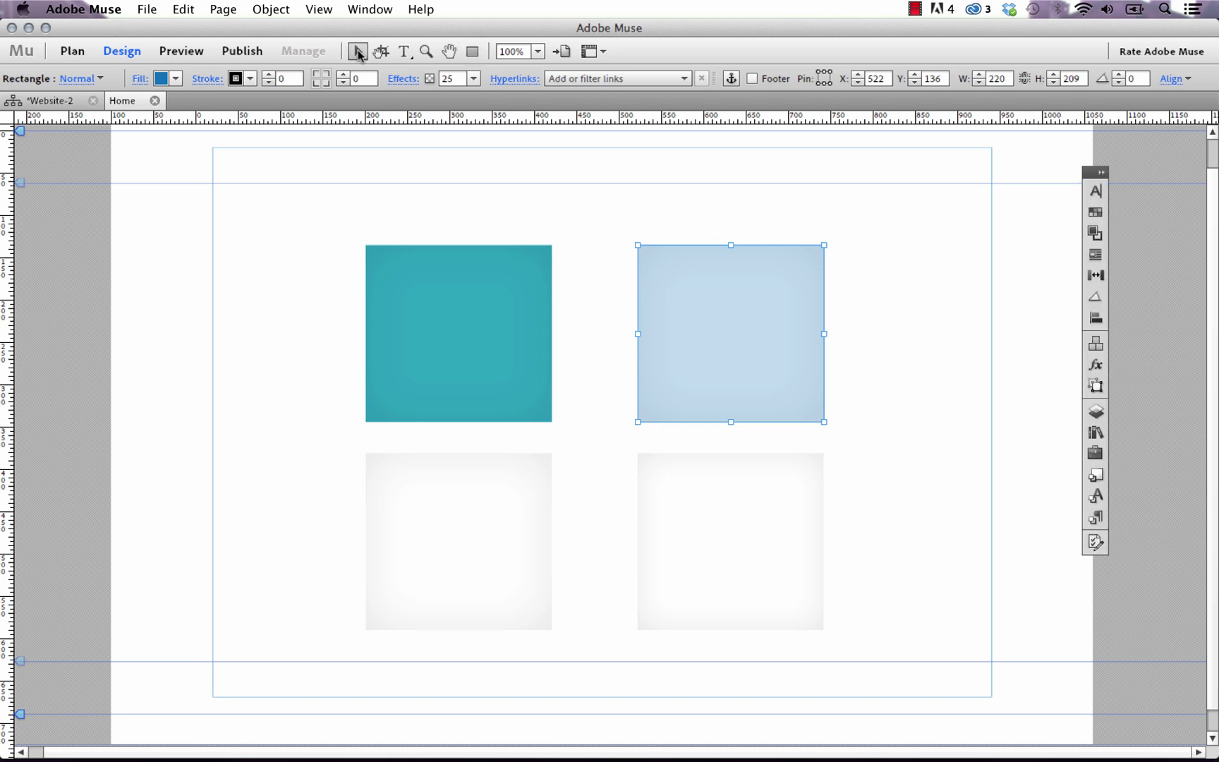
left_click(268, 294)
key("super+d")
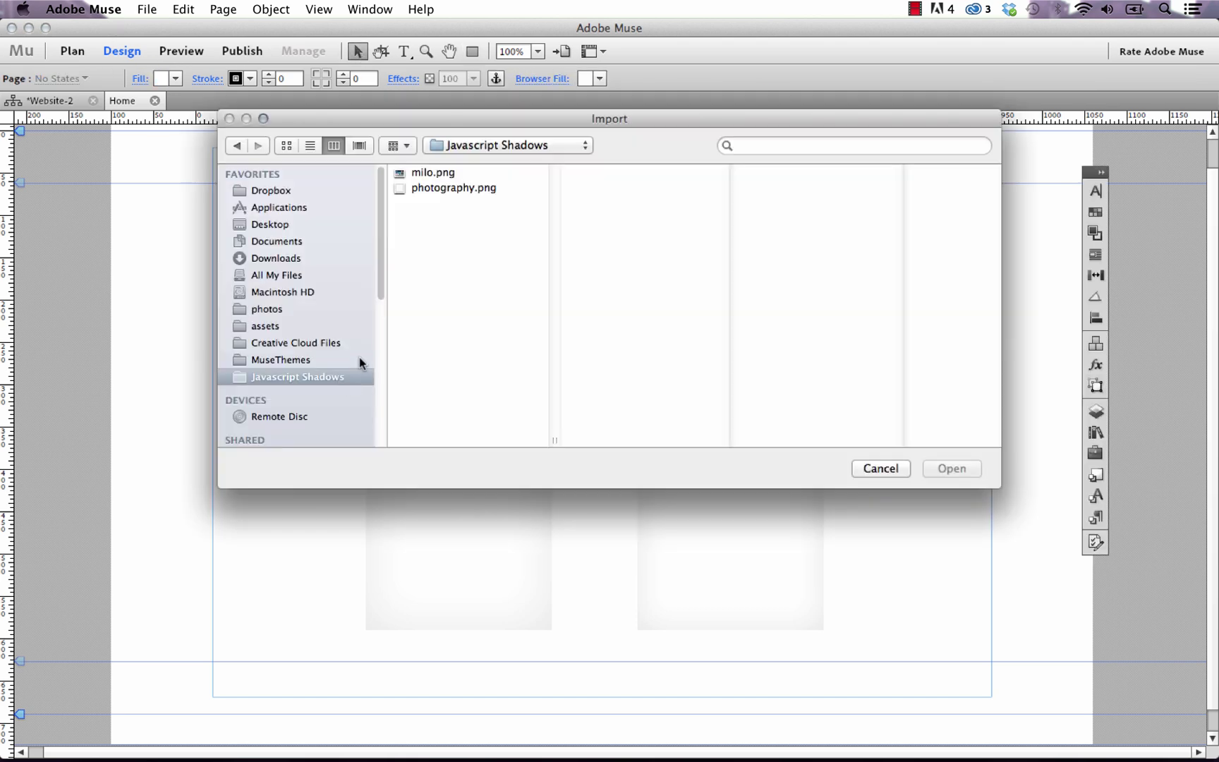
left_click(438, 173)
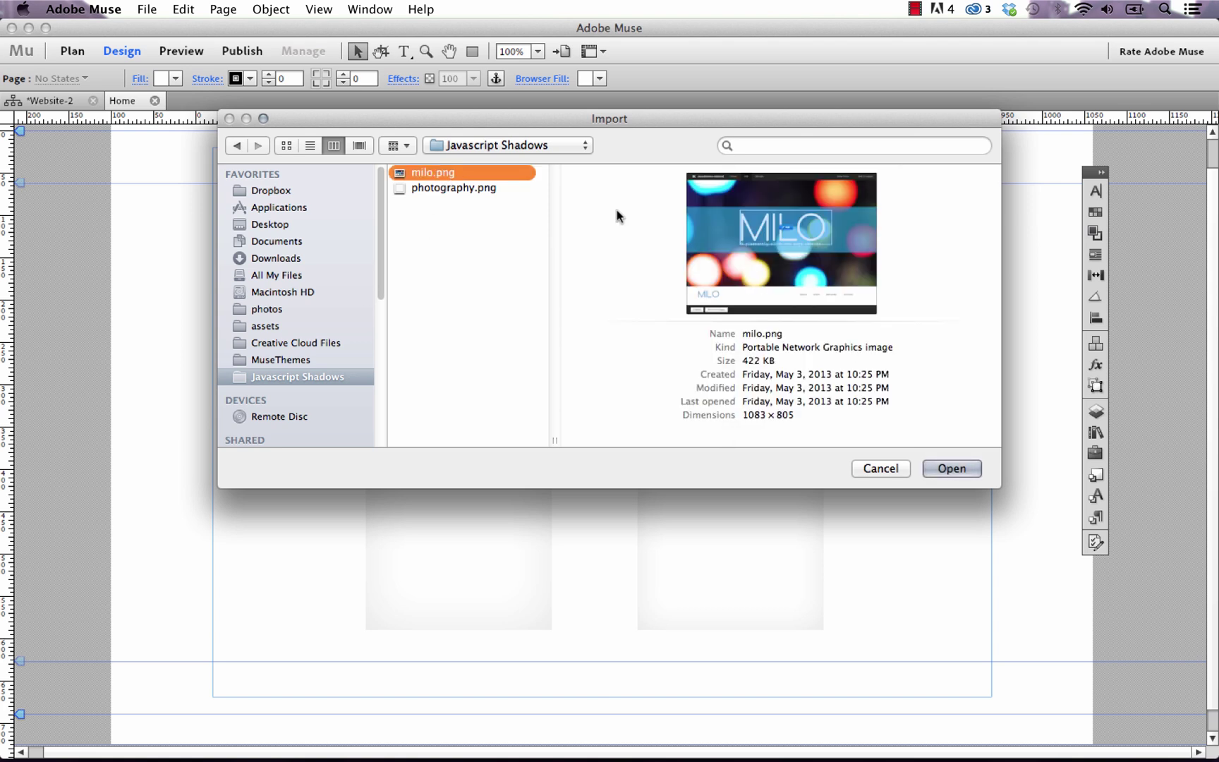
left_click(952, 469)
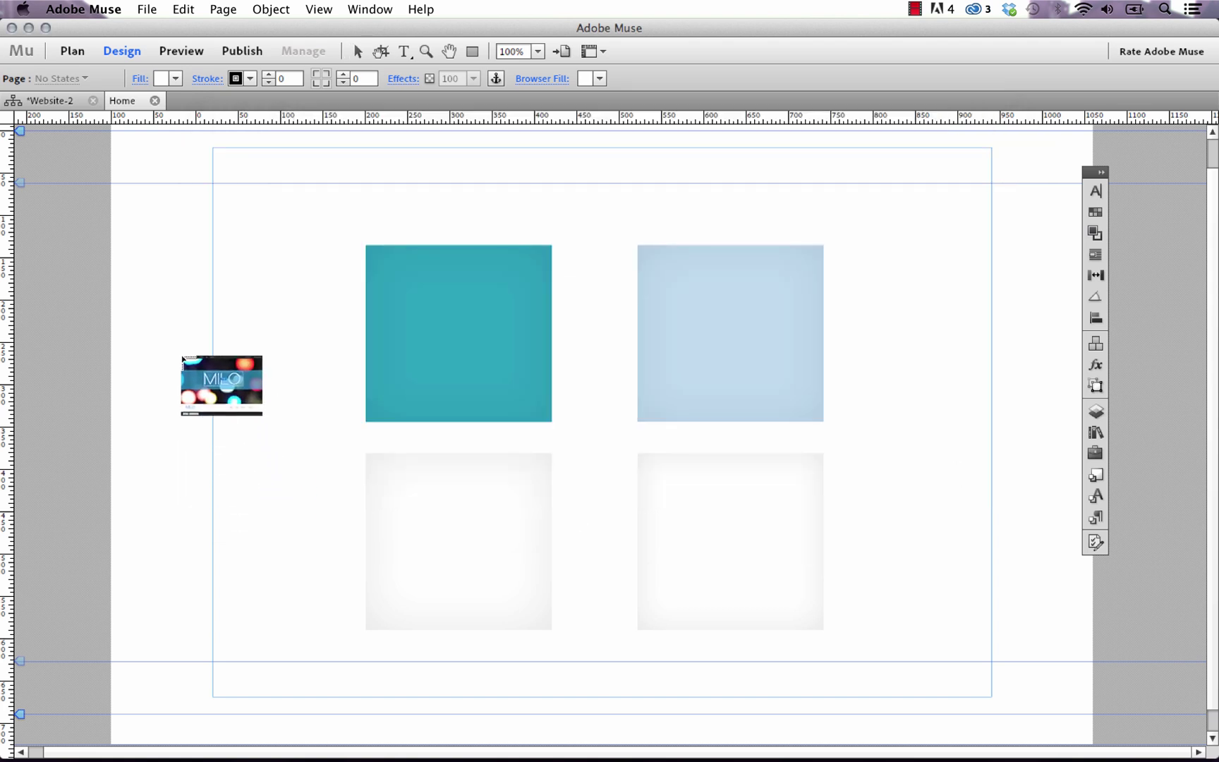
left_click_drag(156, 325, 324, 426)
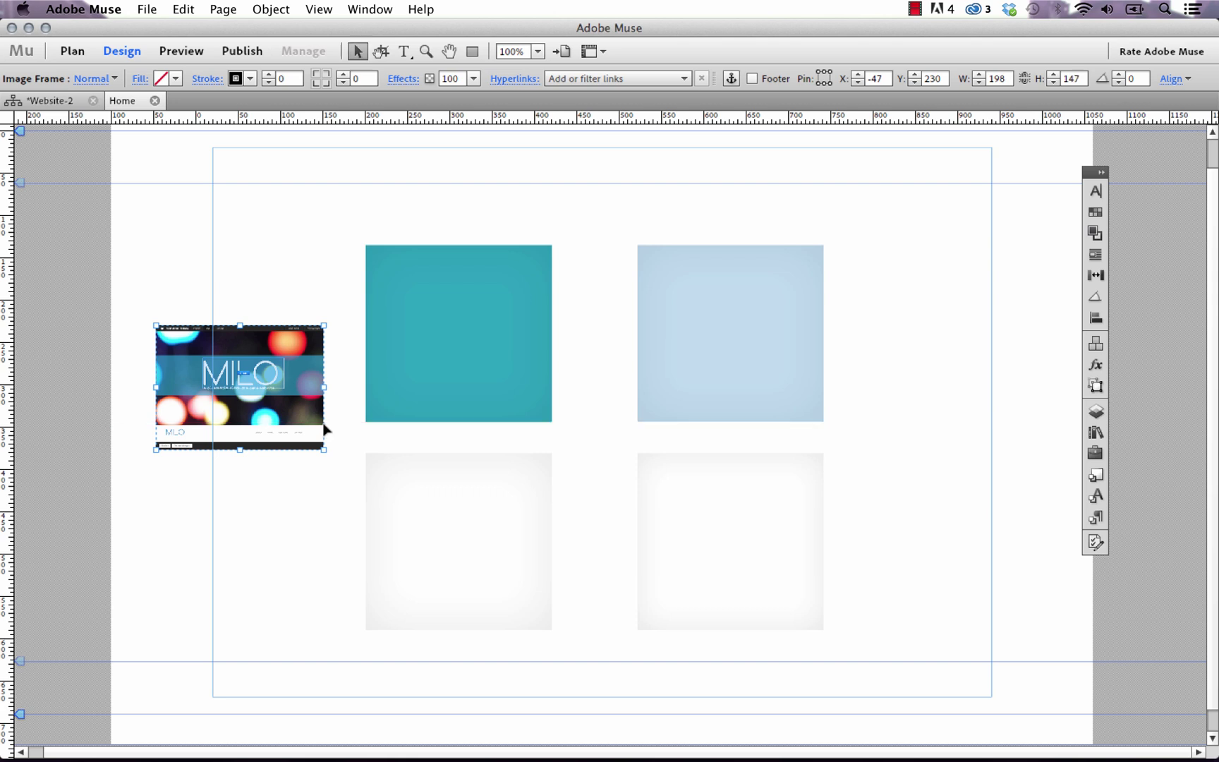
- Fit the milo image over the lower-left white box, sizing the frame and shifting the picture inside
left_click_drag(243, 334, 454, 459)
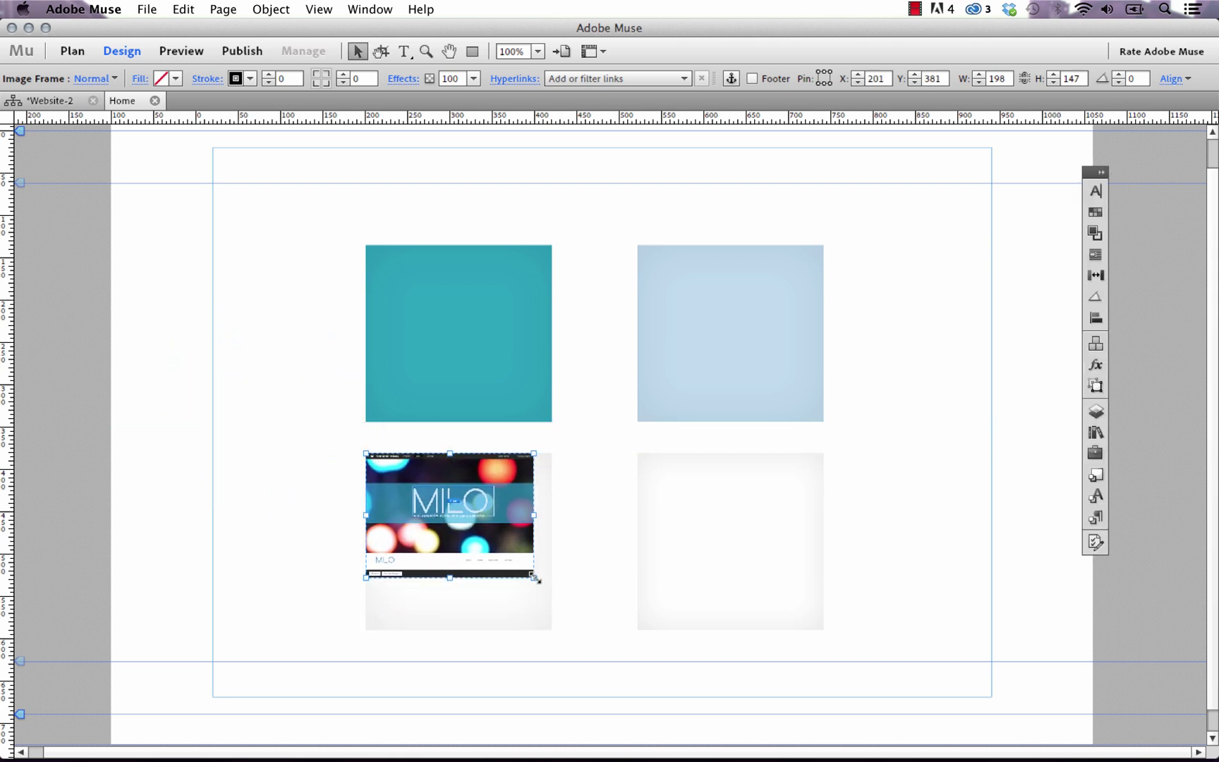
left_click_drag(534, 577, 604, 623)
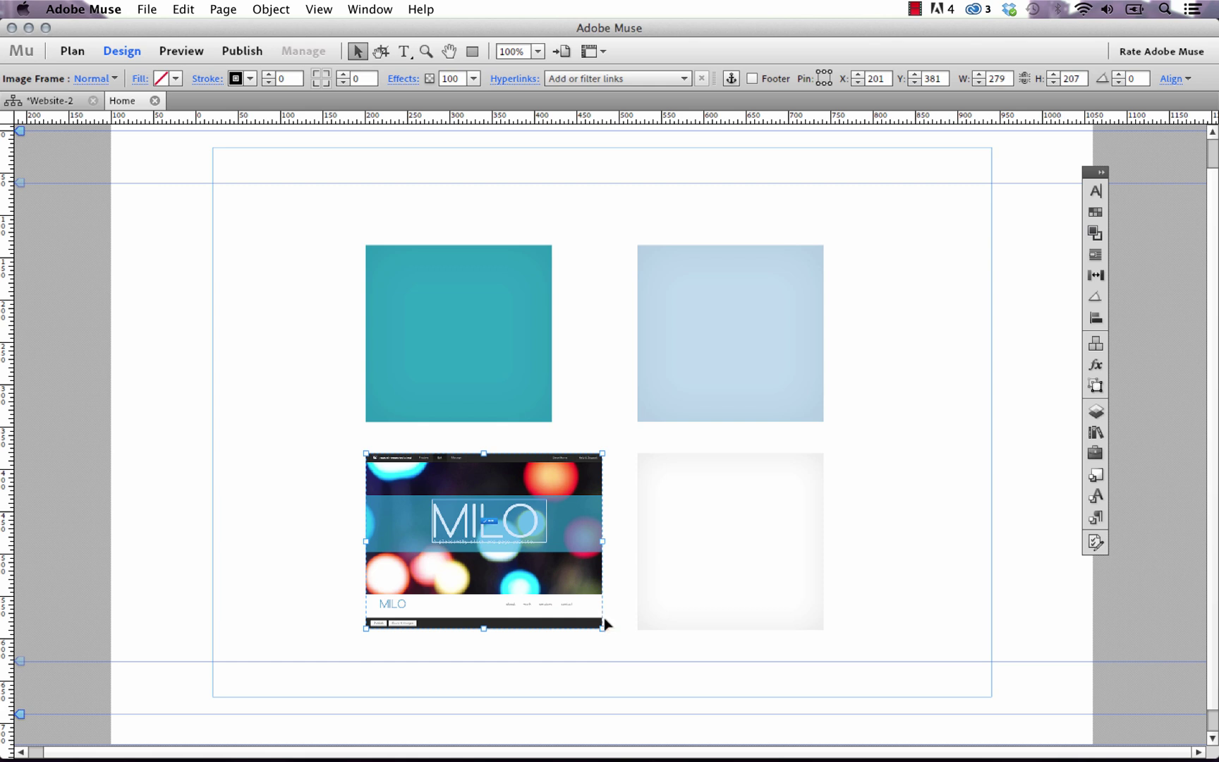
left_click_drag(604, 541, 550, 541)
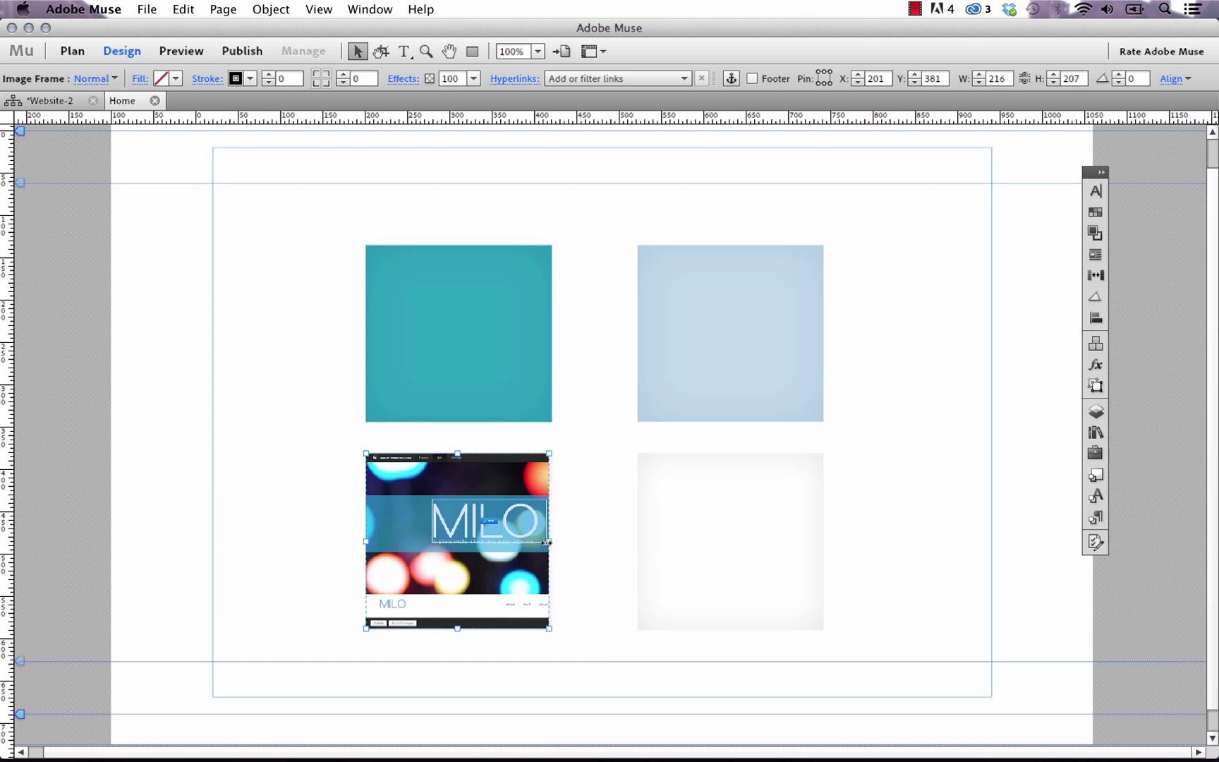
double_click(534, 563)
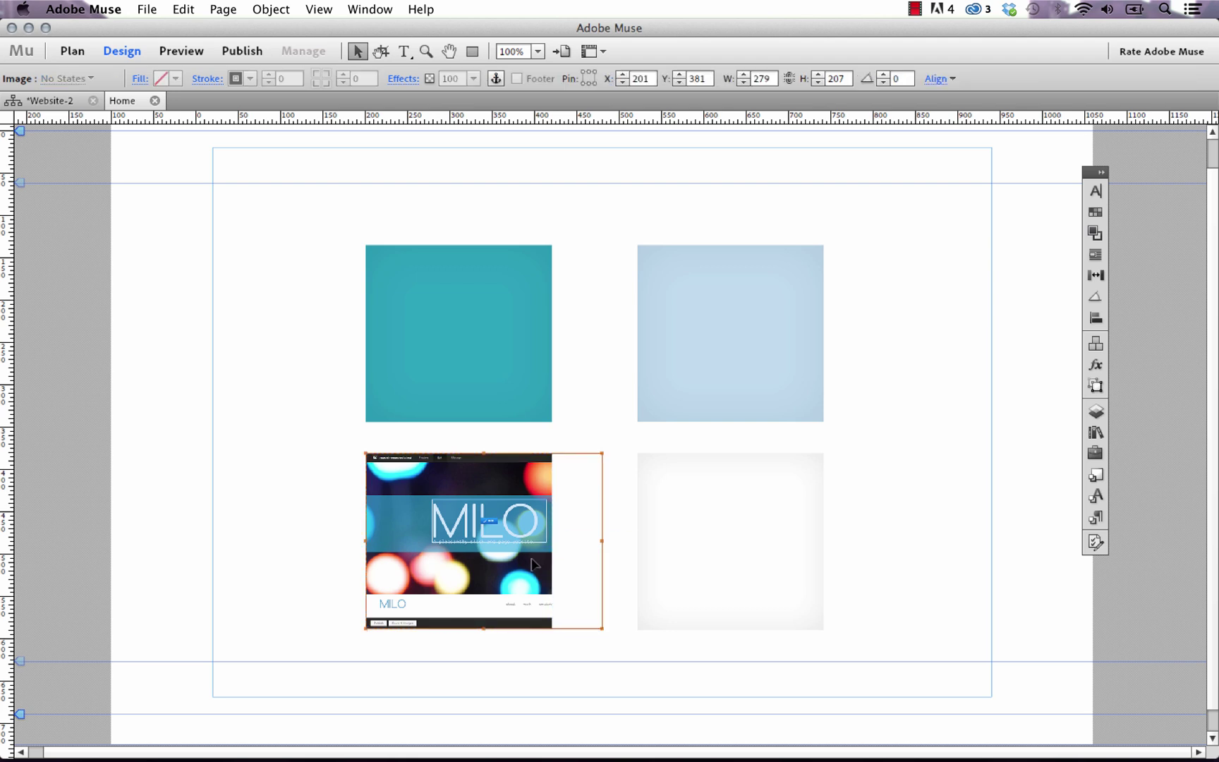
left_click_drag(534, 563, 510, 561)
left_click(164, 348)
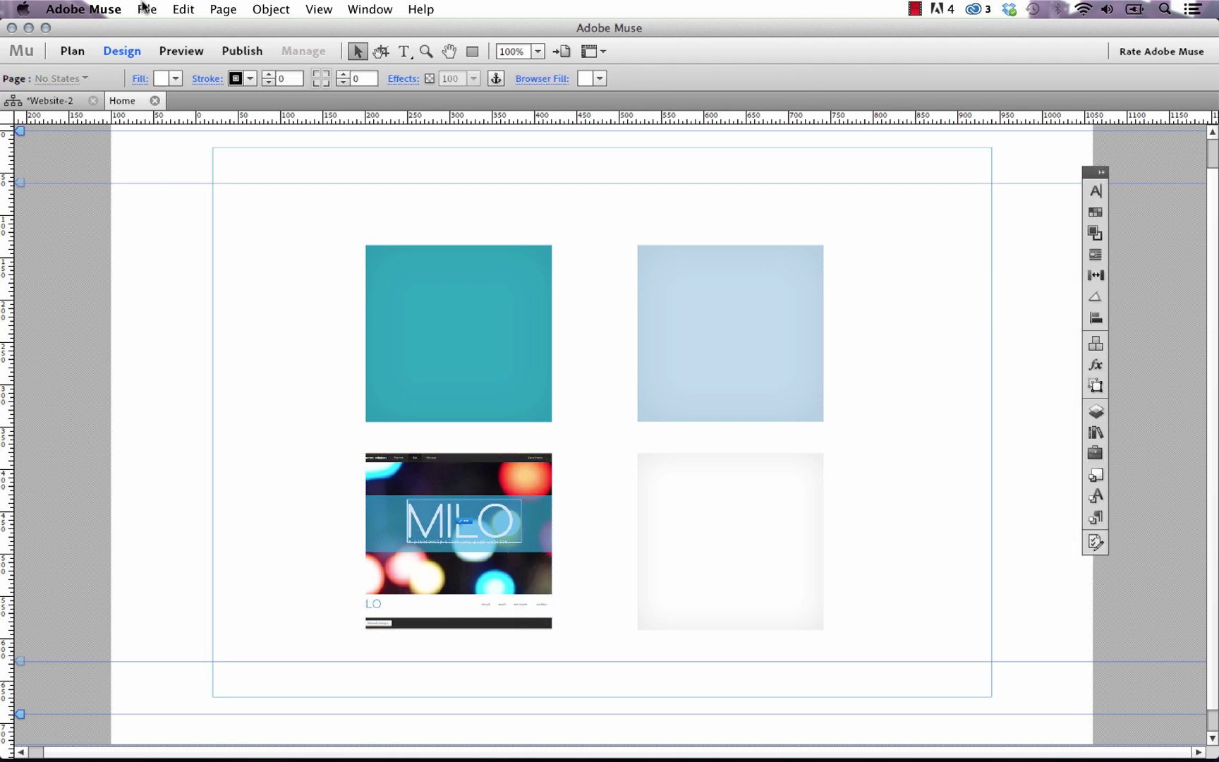
- Preview the page in Firefox with the Milo image in the lower-left box
left_click(144, 9)
left_click(246, 324)
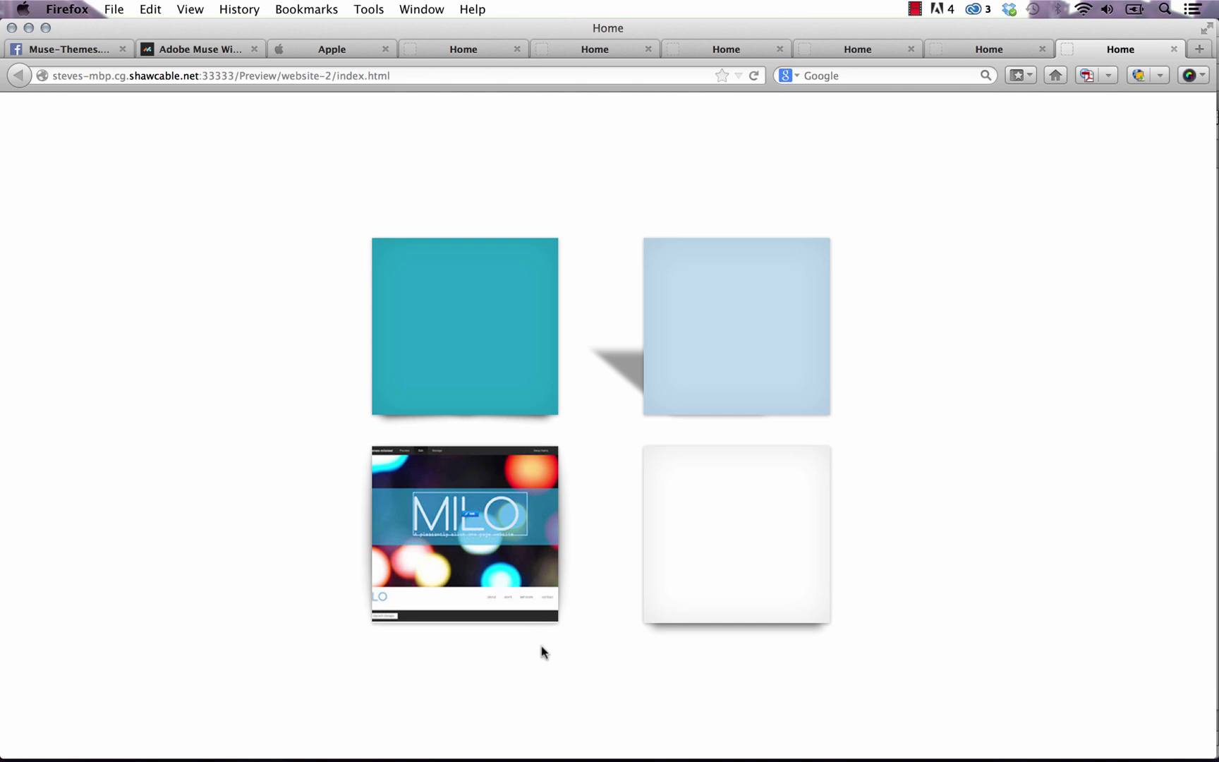
- In Muse, select the Milo image and its underlying shadow box and group them
left_click(499, 748)
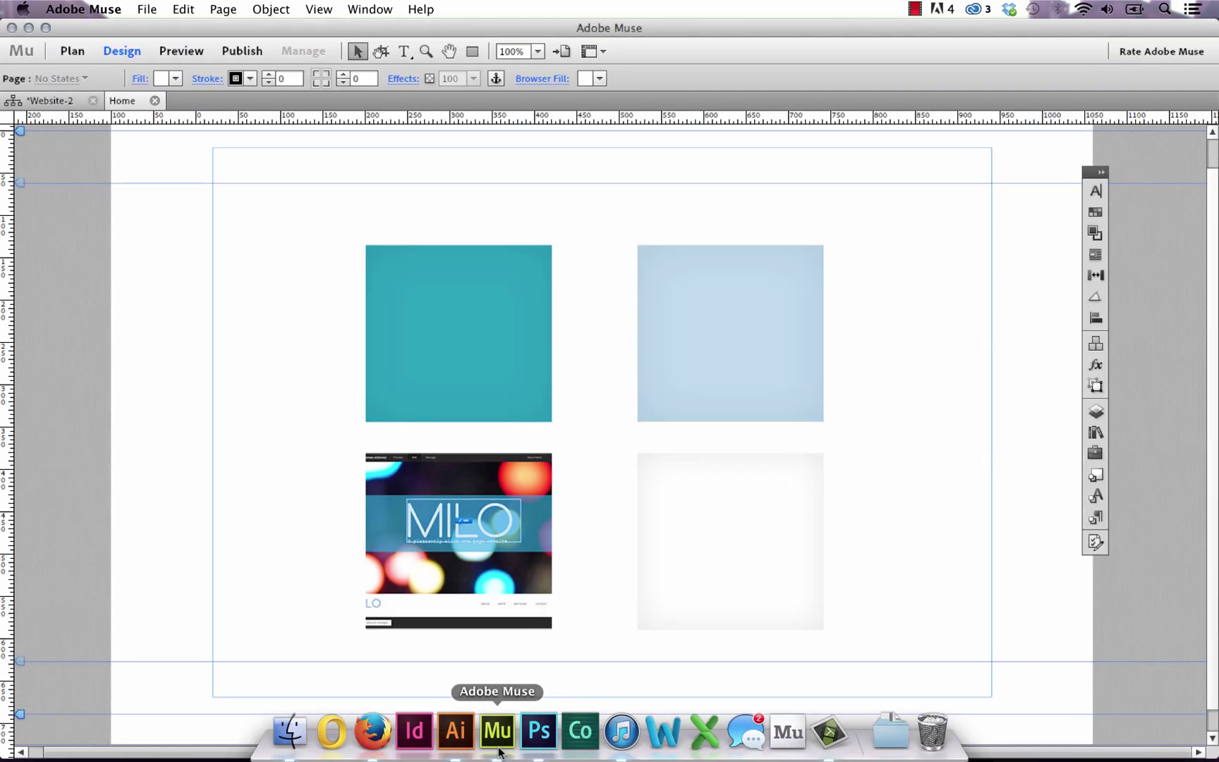
left_click_drag(572, 639, 346, 450)
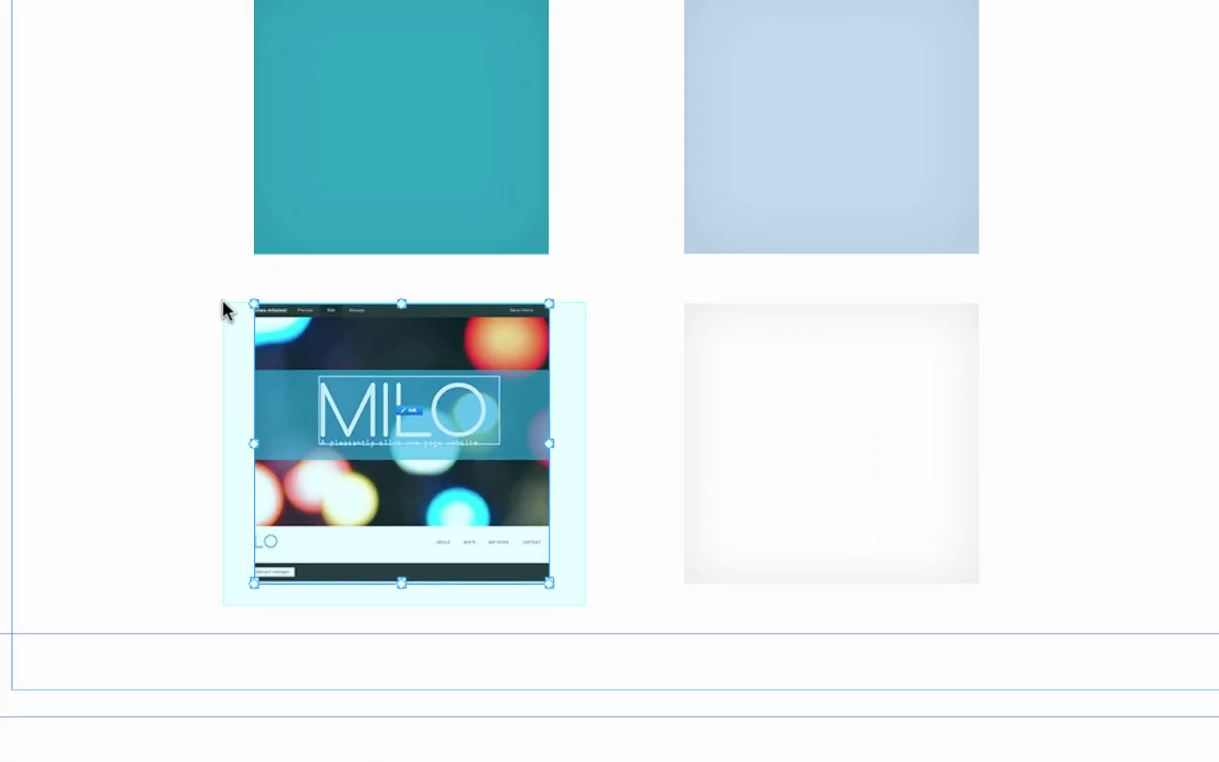
left_click_drag(222, 299, 222, 299)
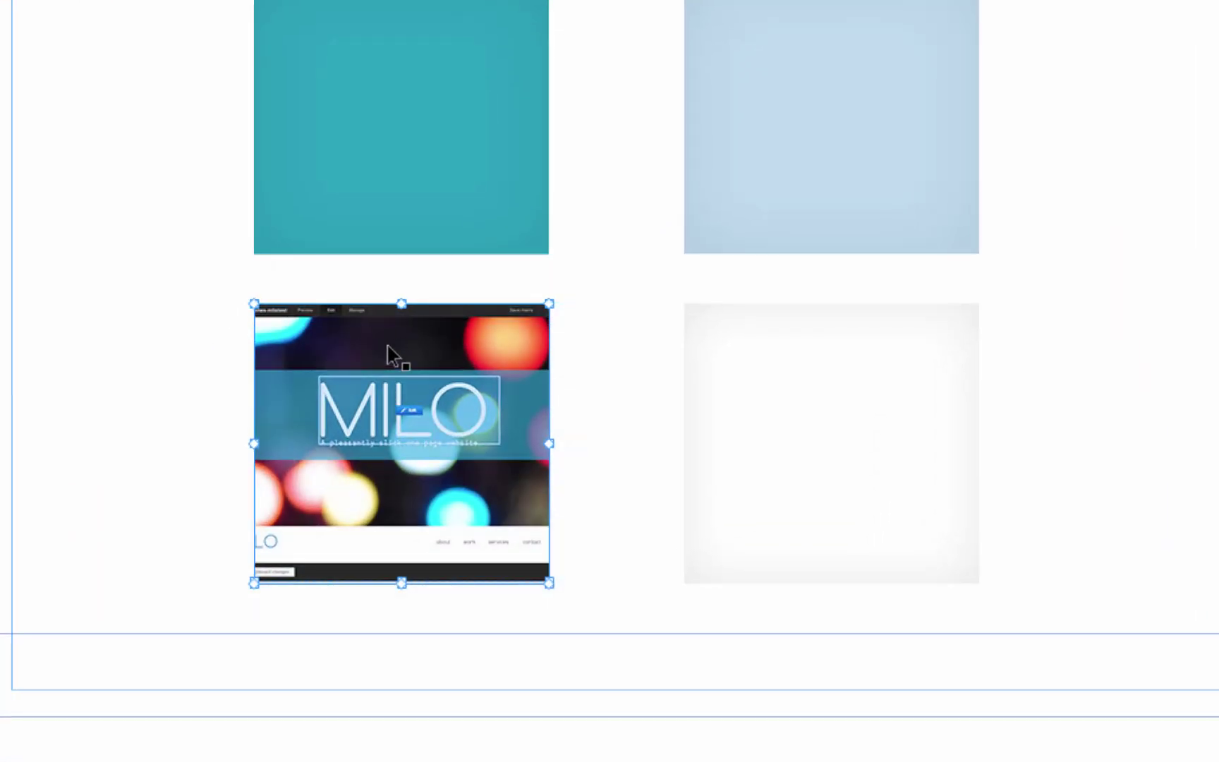
right_click(388, 346)
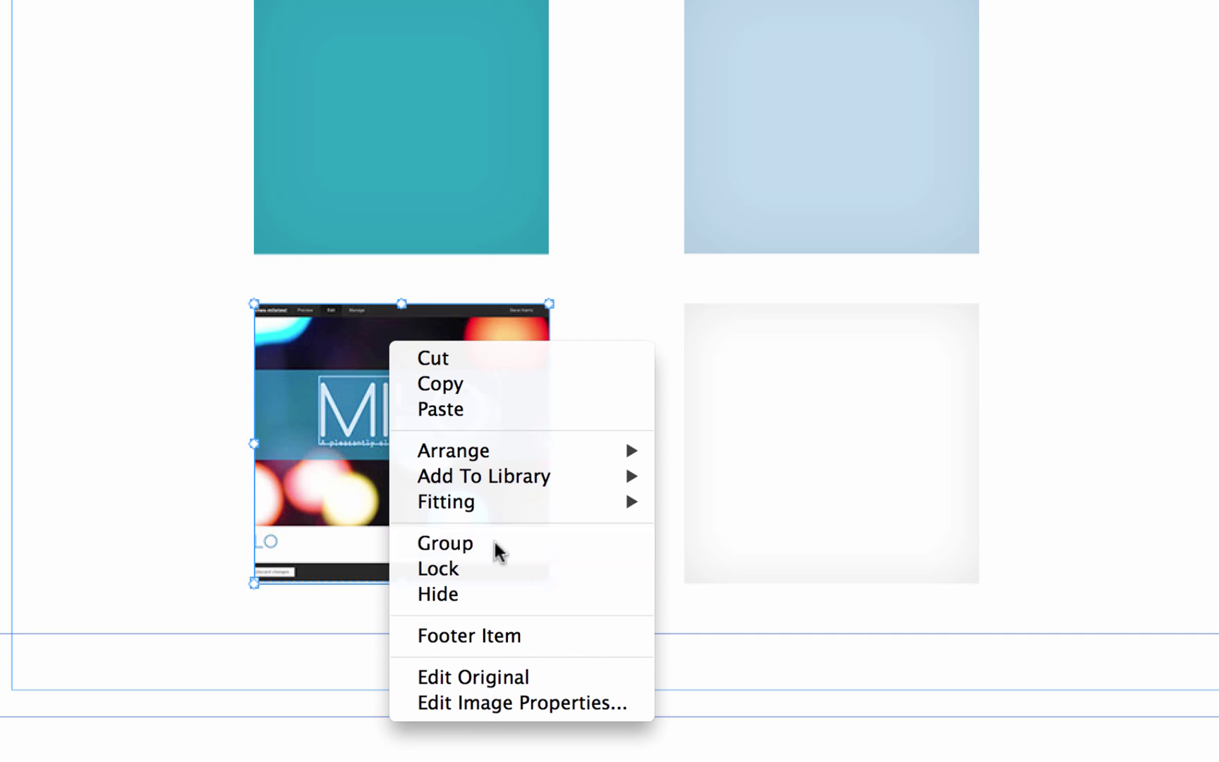
left_click(445, 543)
left_click(76, 106)
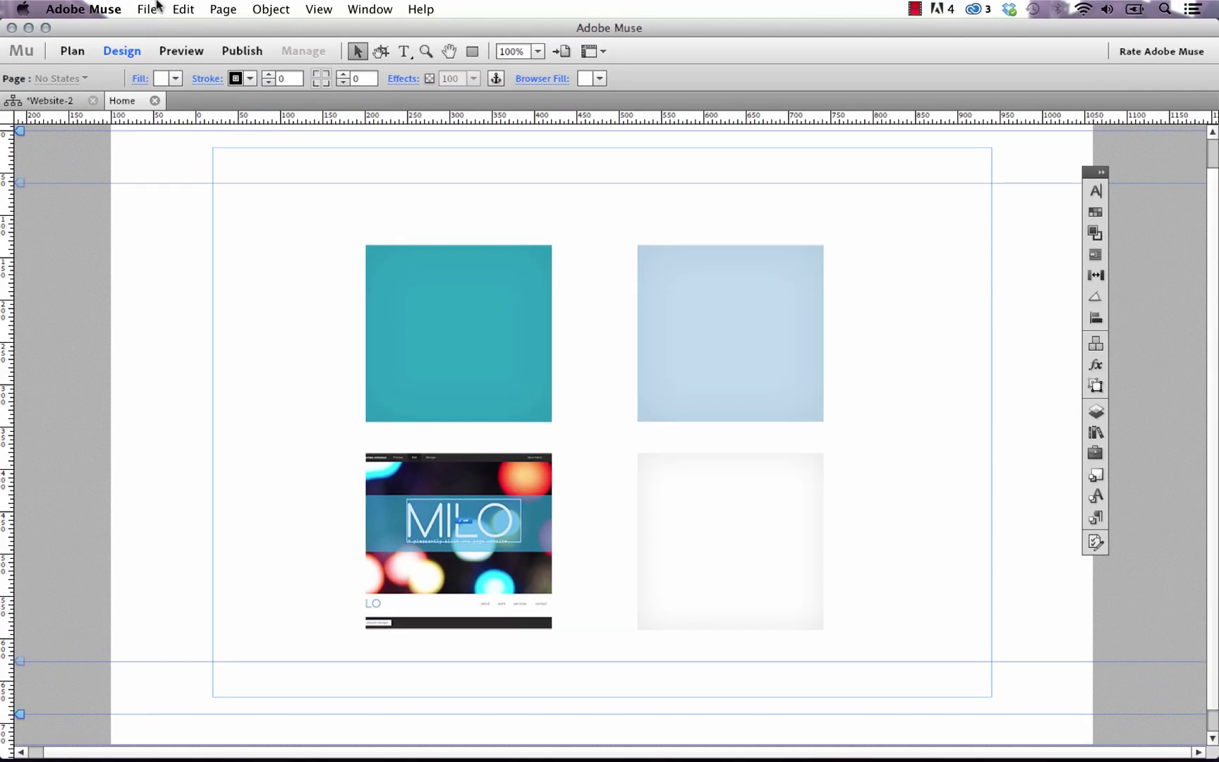
left_click(157, 7)
- Preview the page in Firefox to inspect the grouped Milo image box
left_click(215, 323)
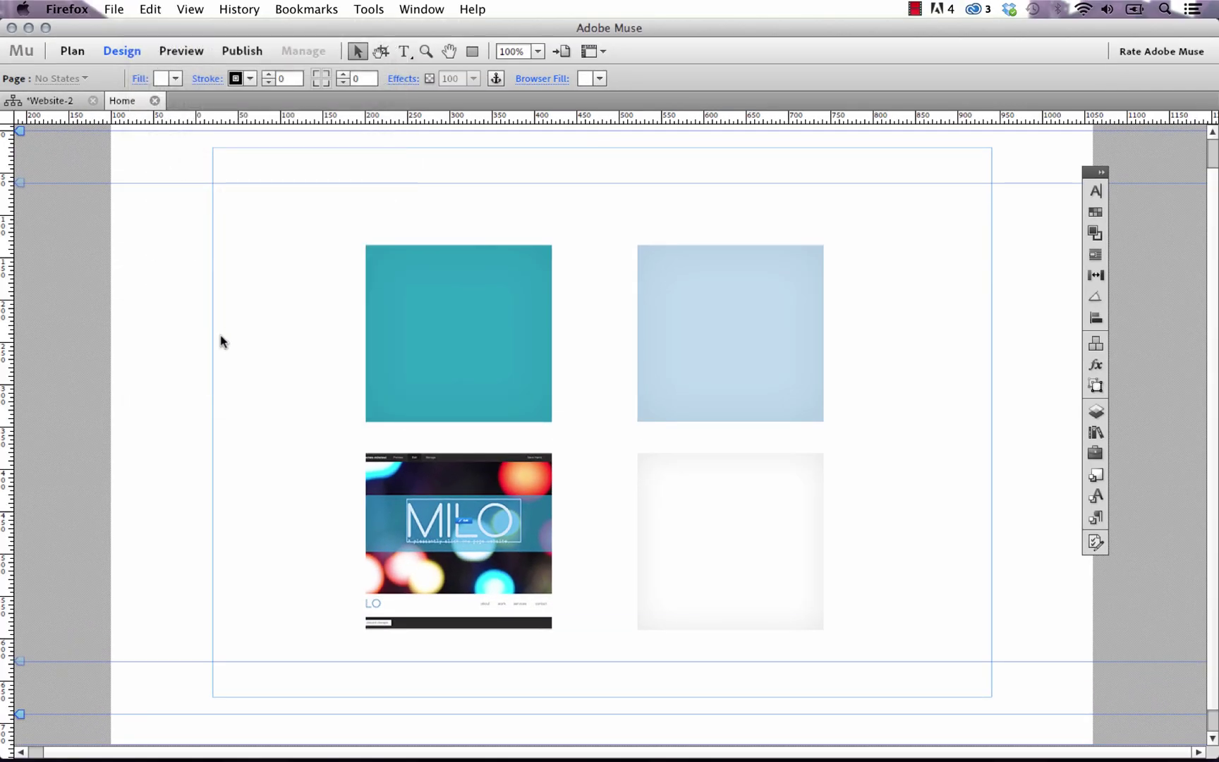